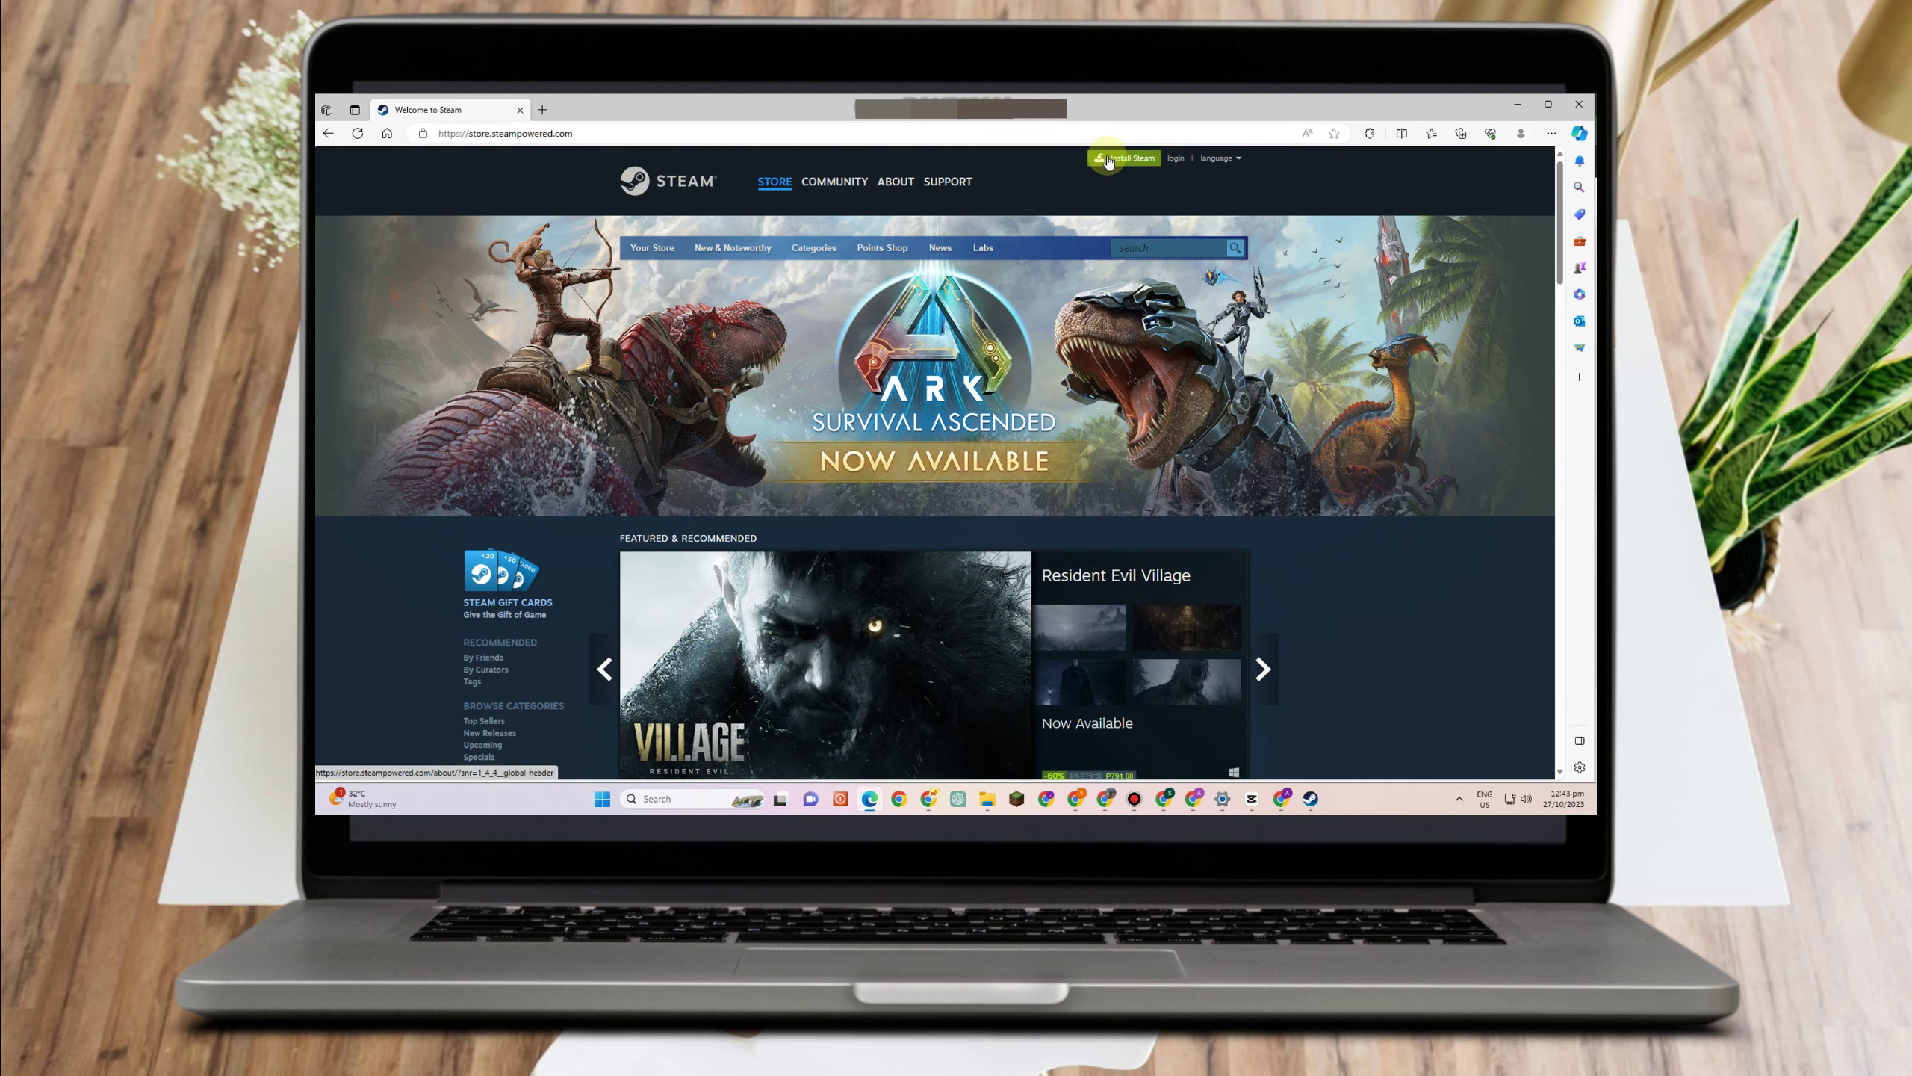
Go to Steam's install page and show Edge's Browser essentials panel.
left_click(1109, 162)
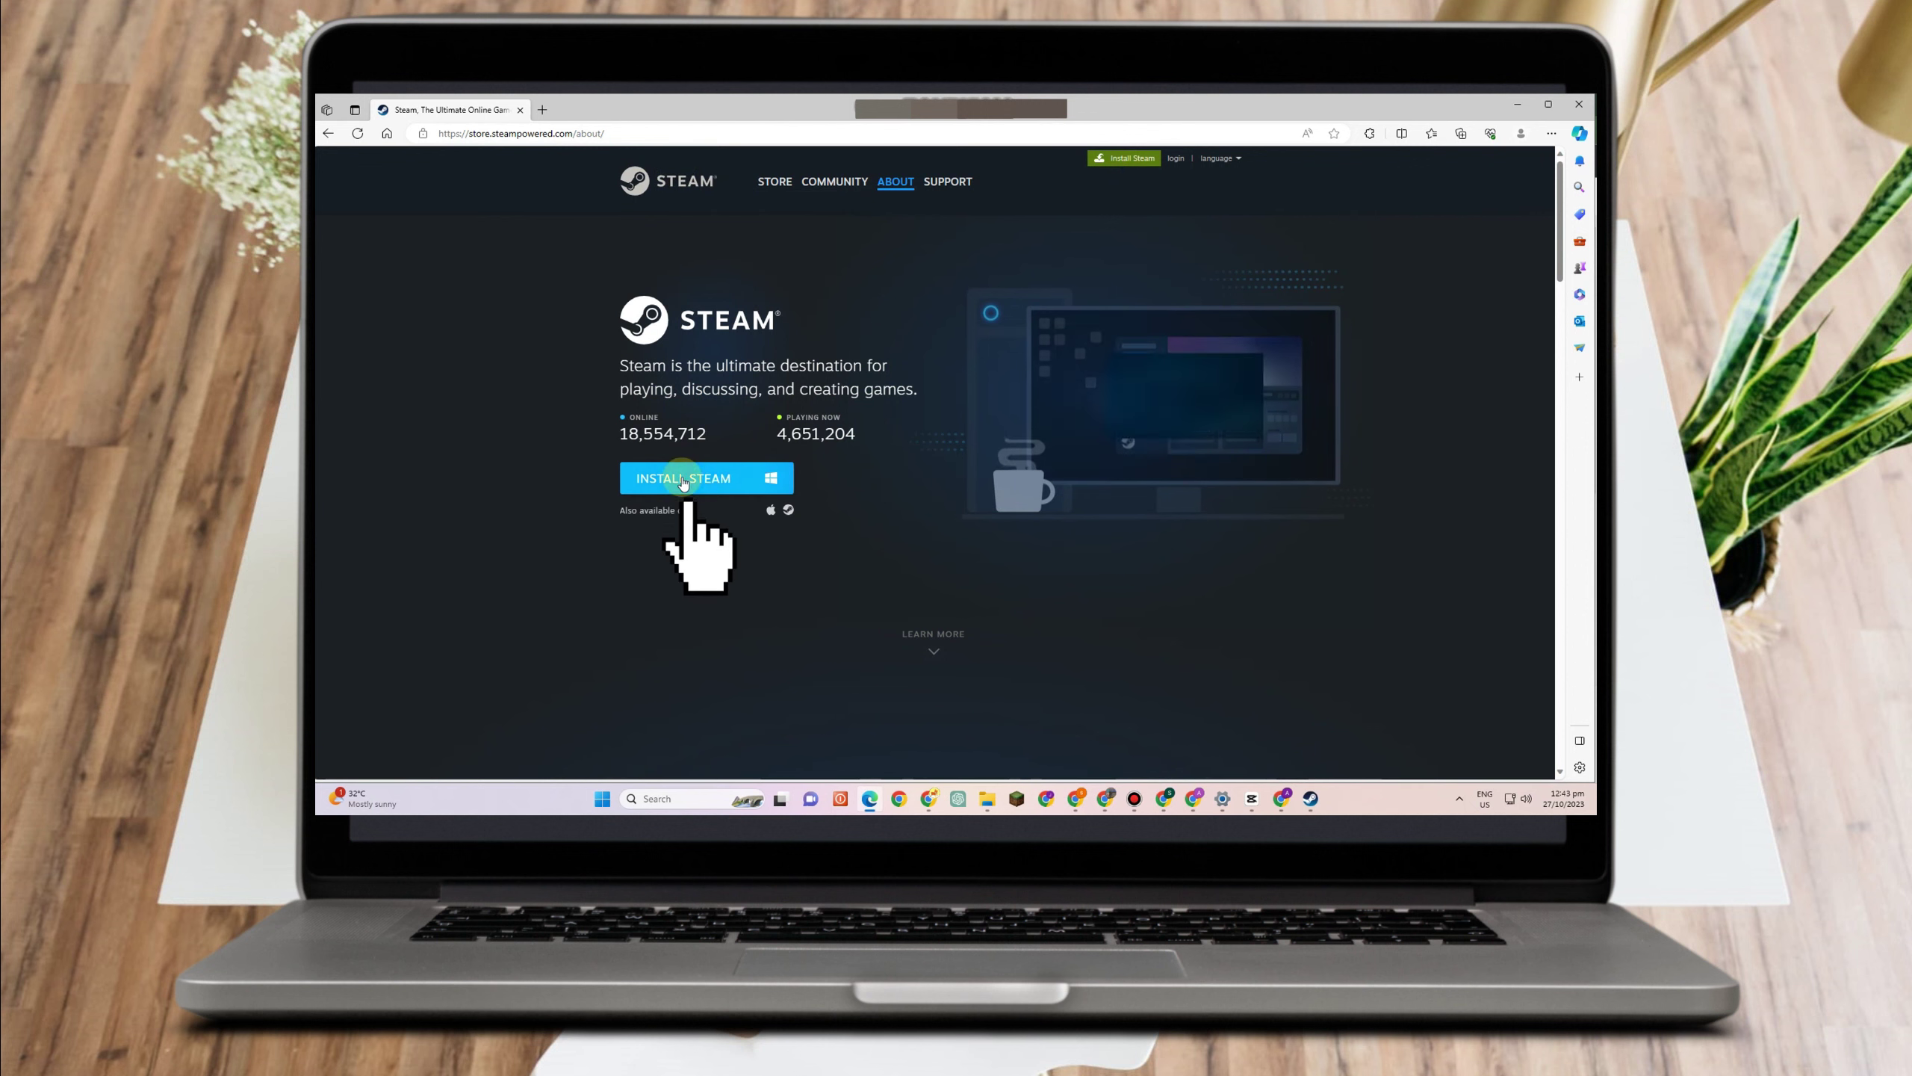
left_click(1491, 133)
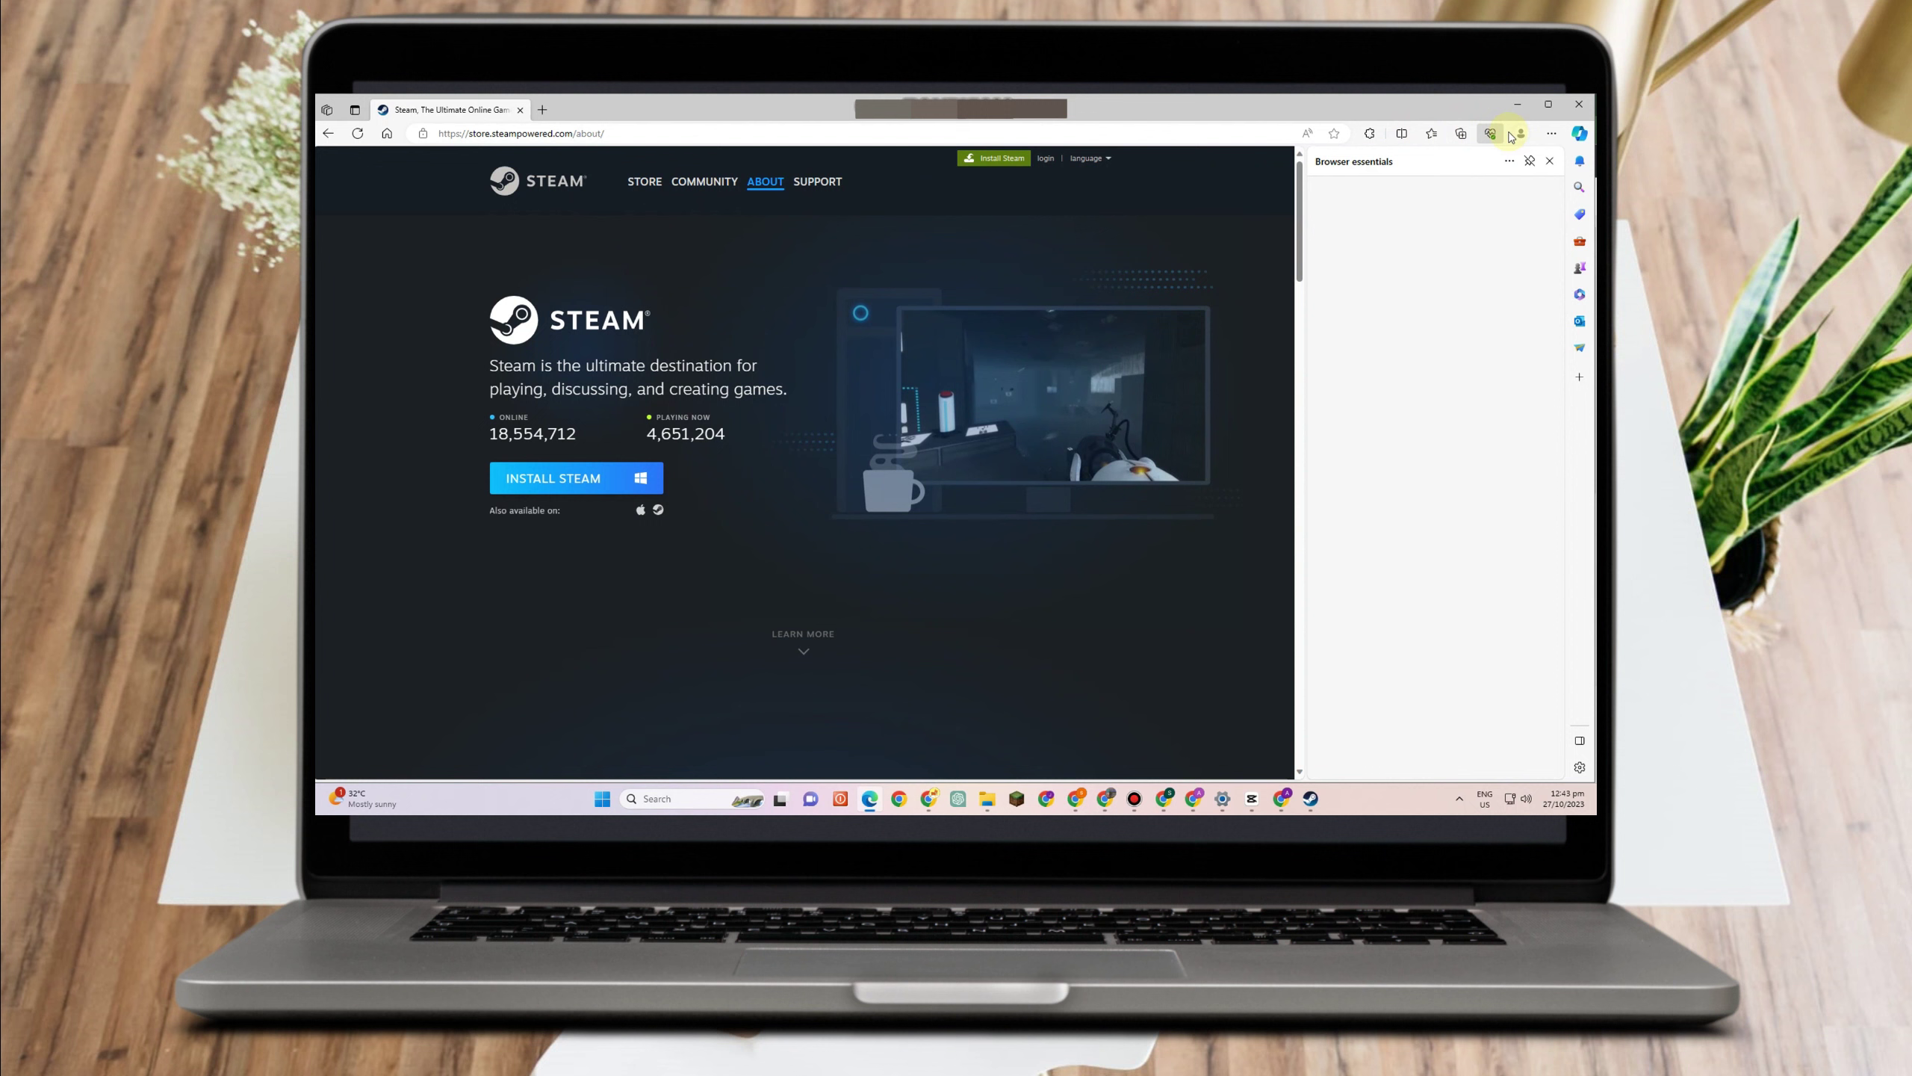
Find SteamSetup (5).exe in Downloads through Edge and run it as administrator.
left_click(1551, 134)
left_click(1359, 293)
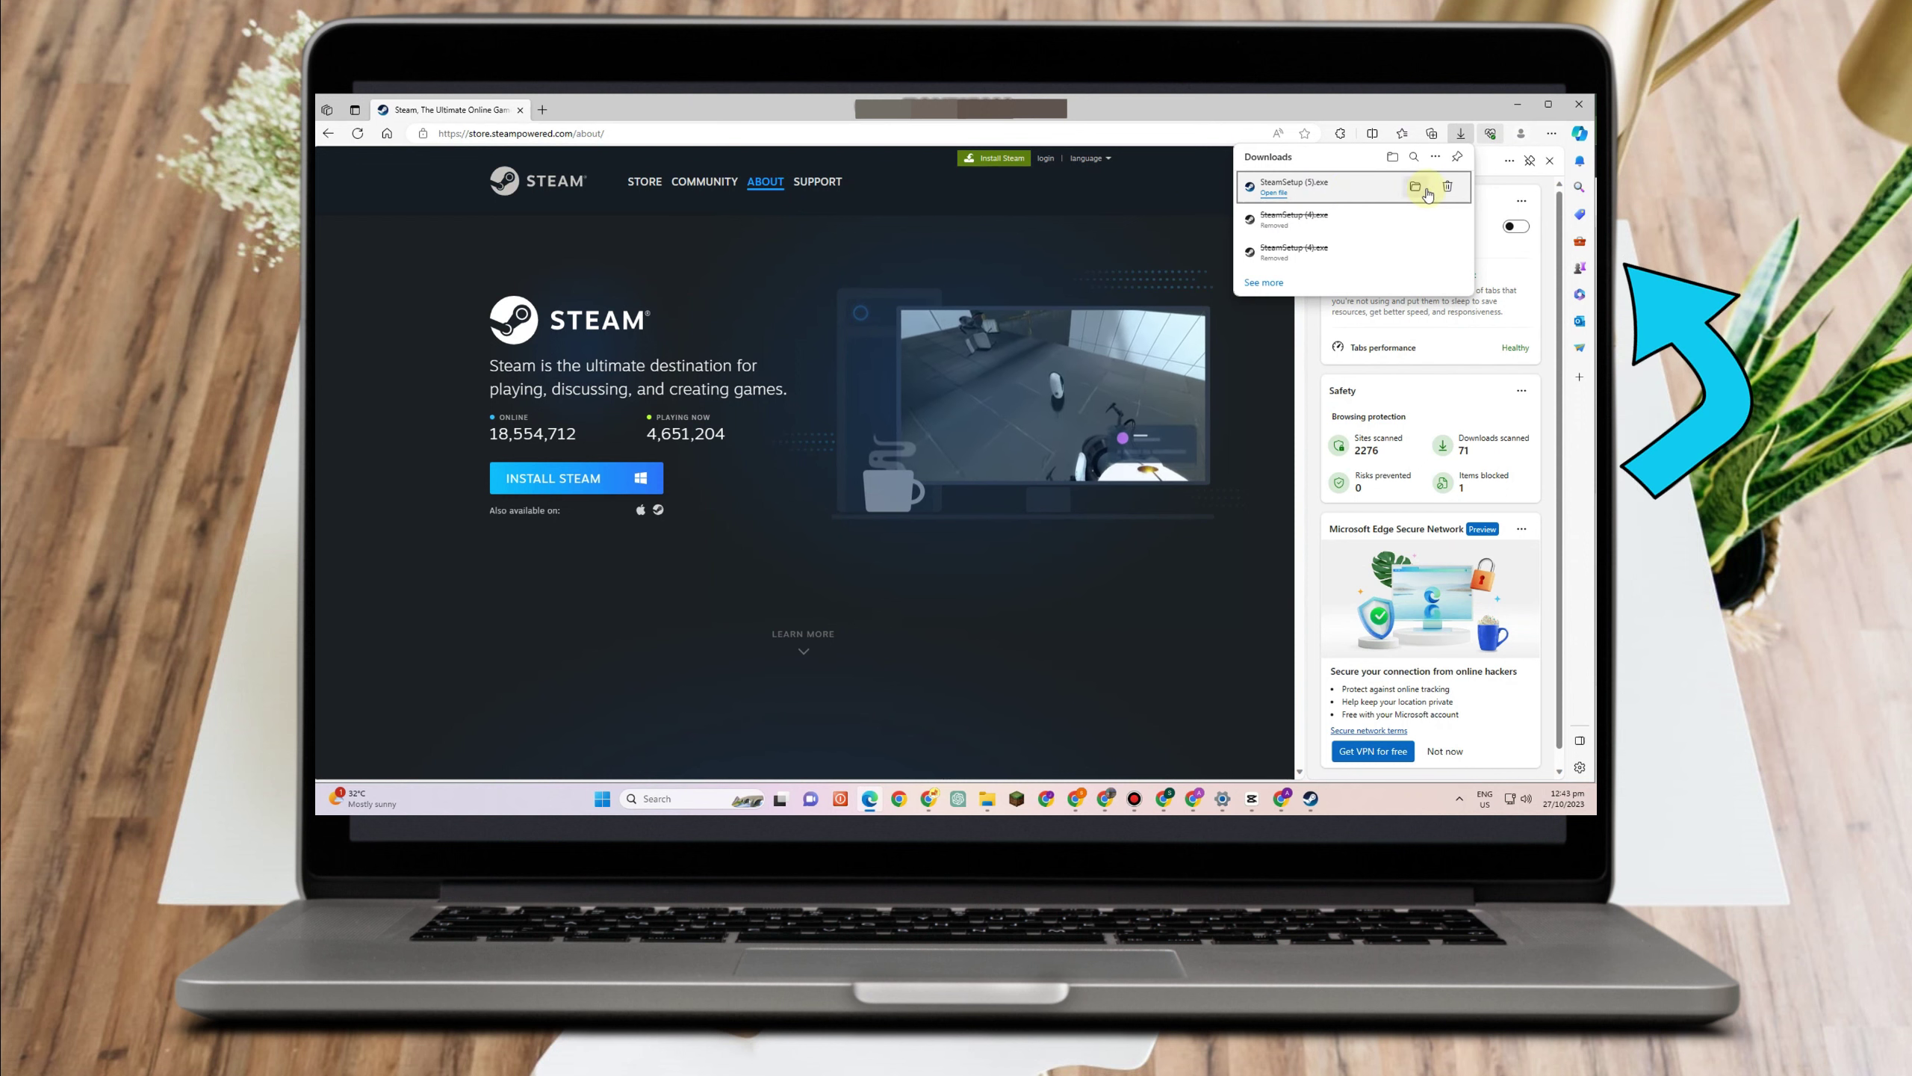
left_click(1415, 193)
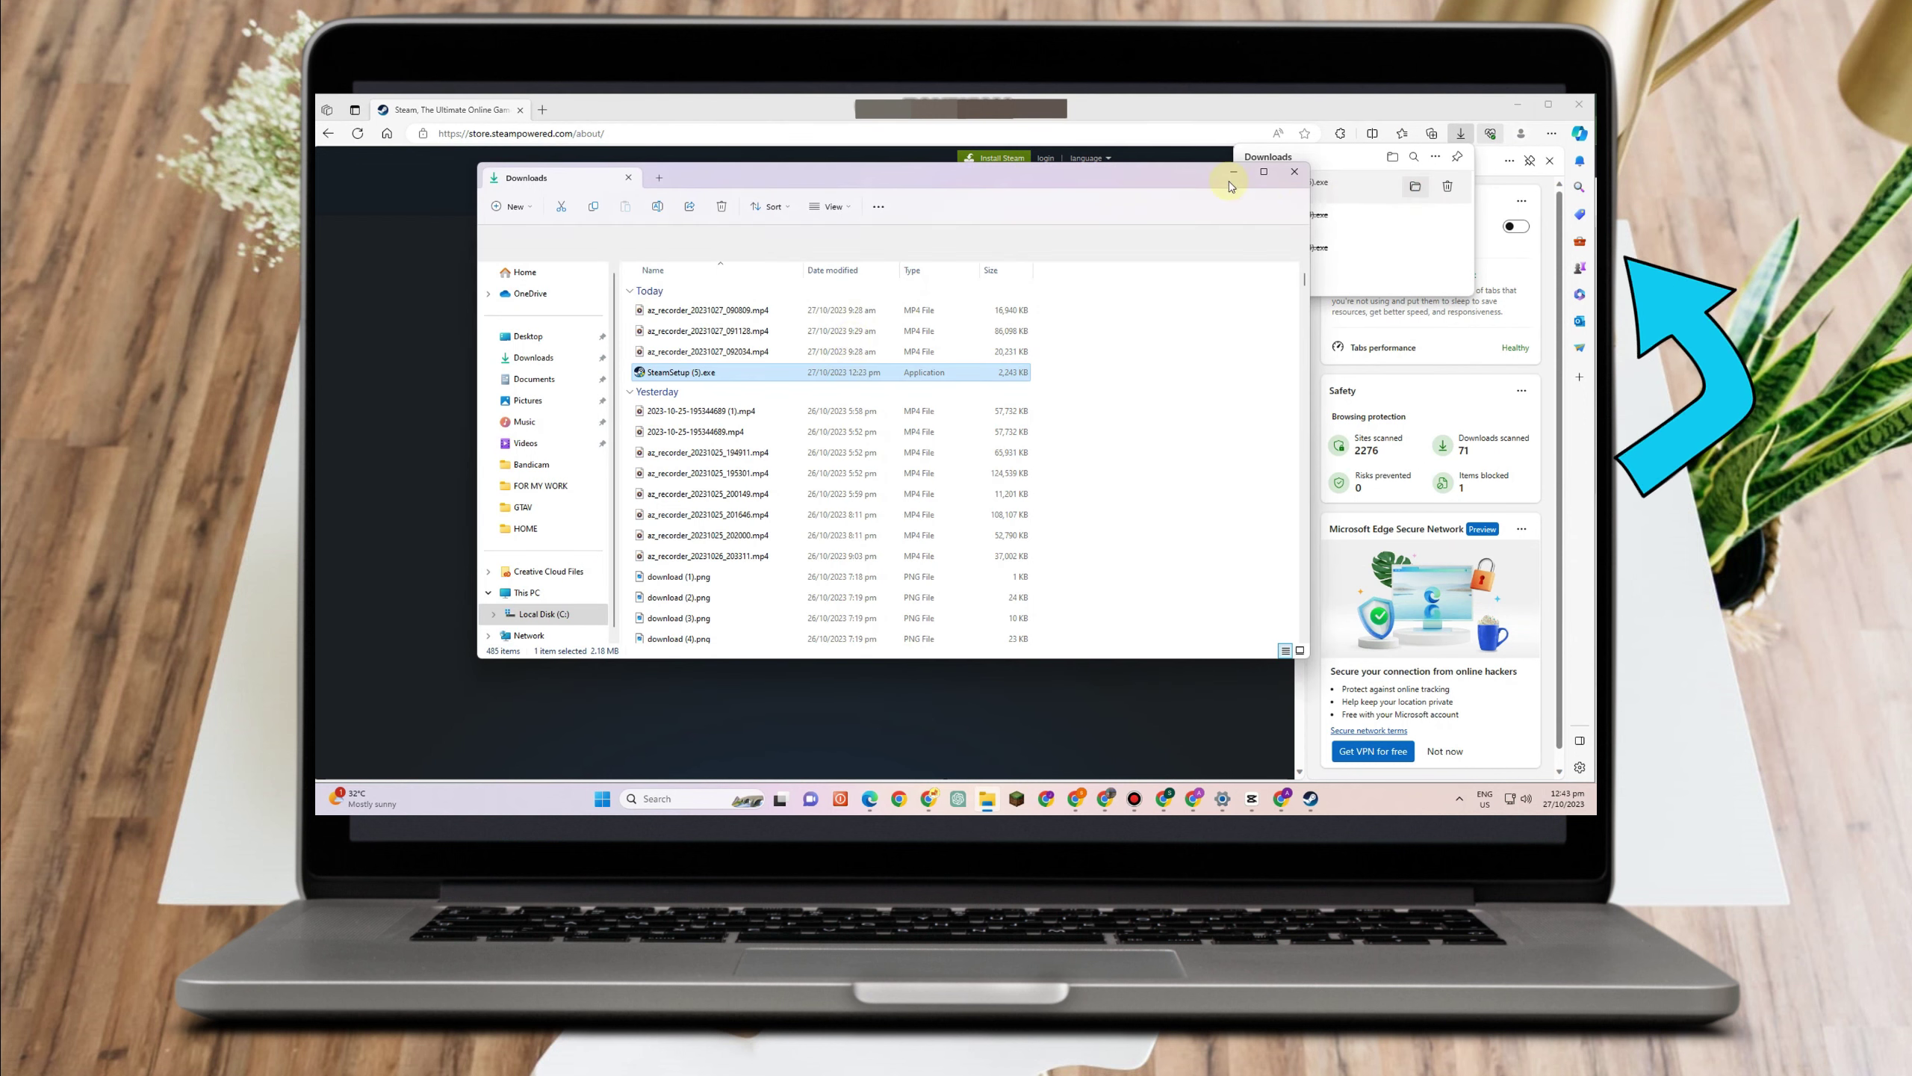
right_click(819, 372)
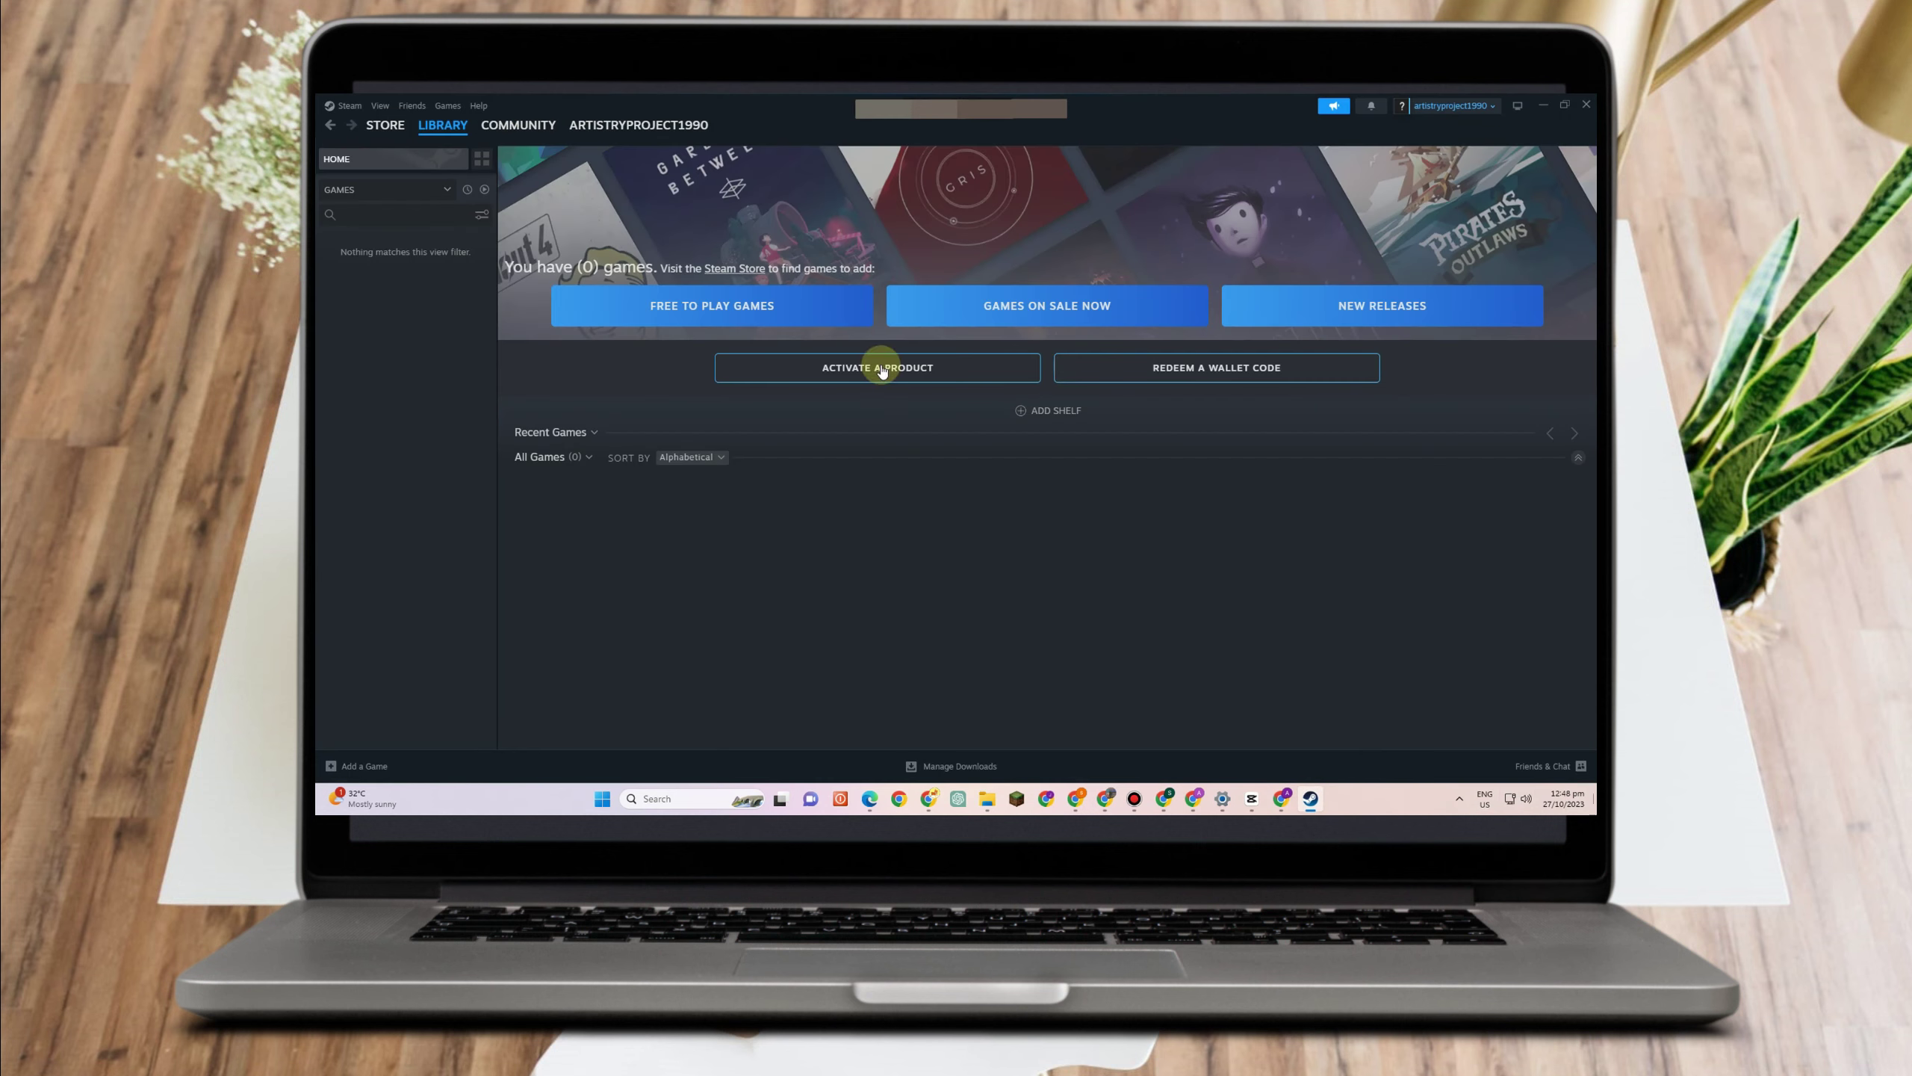
Search the Steam store for 'football' and open the Football Manager 2024 page.
left_click(373, 131)
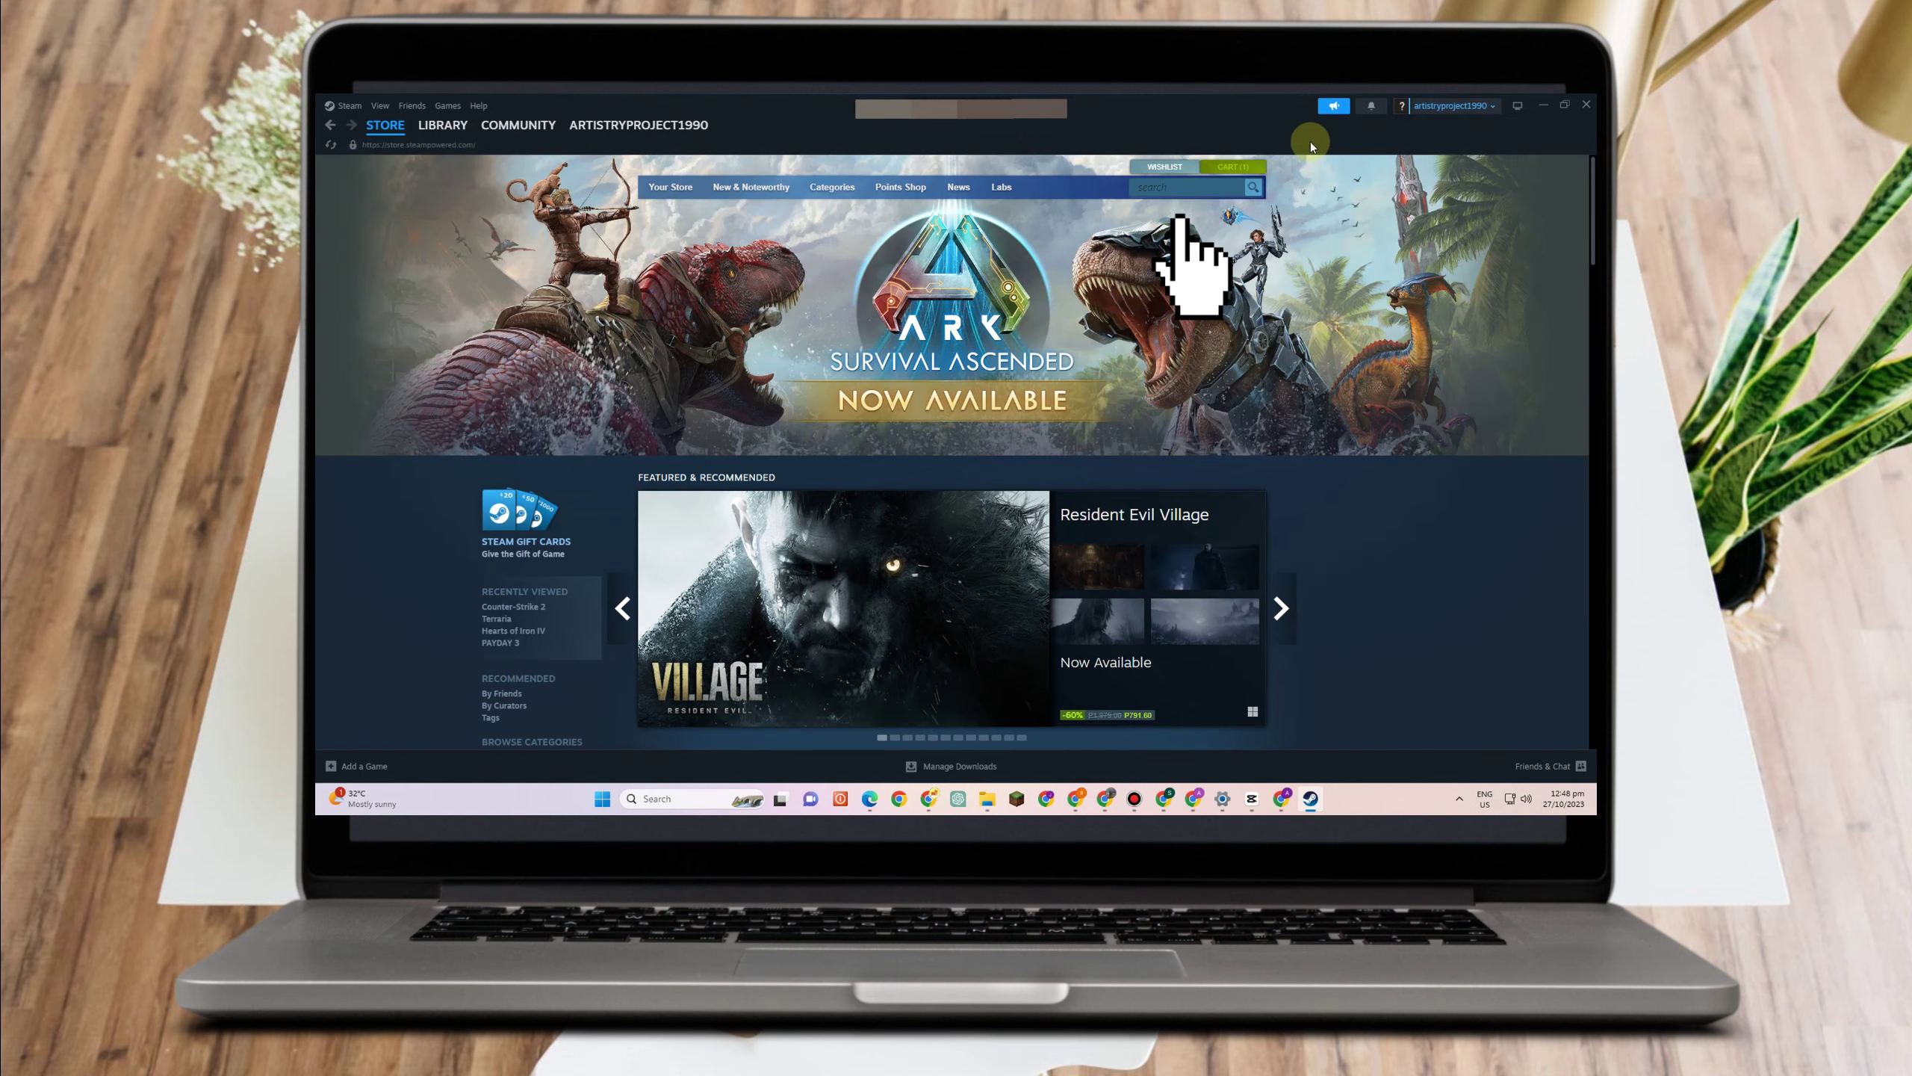
type("fo")
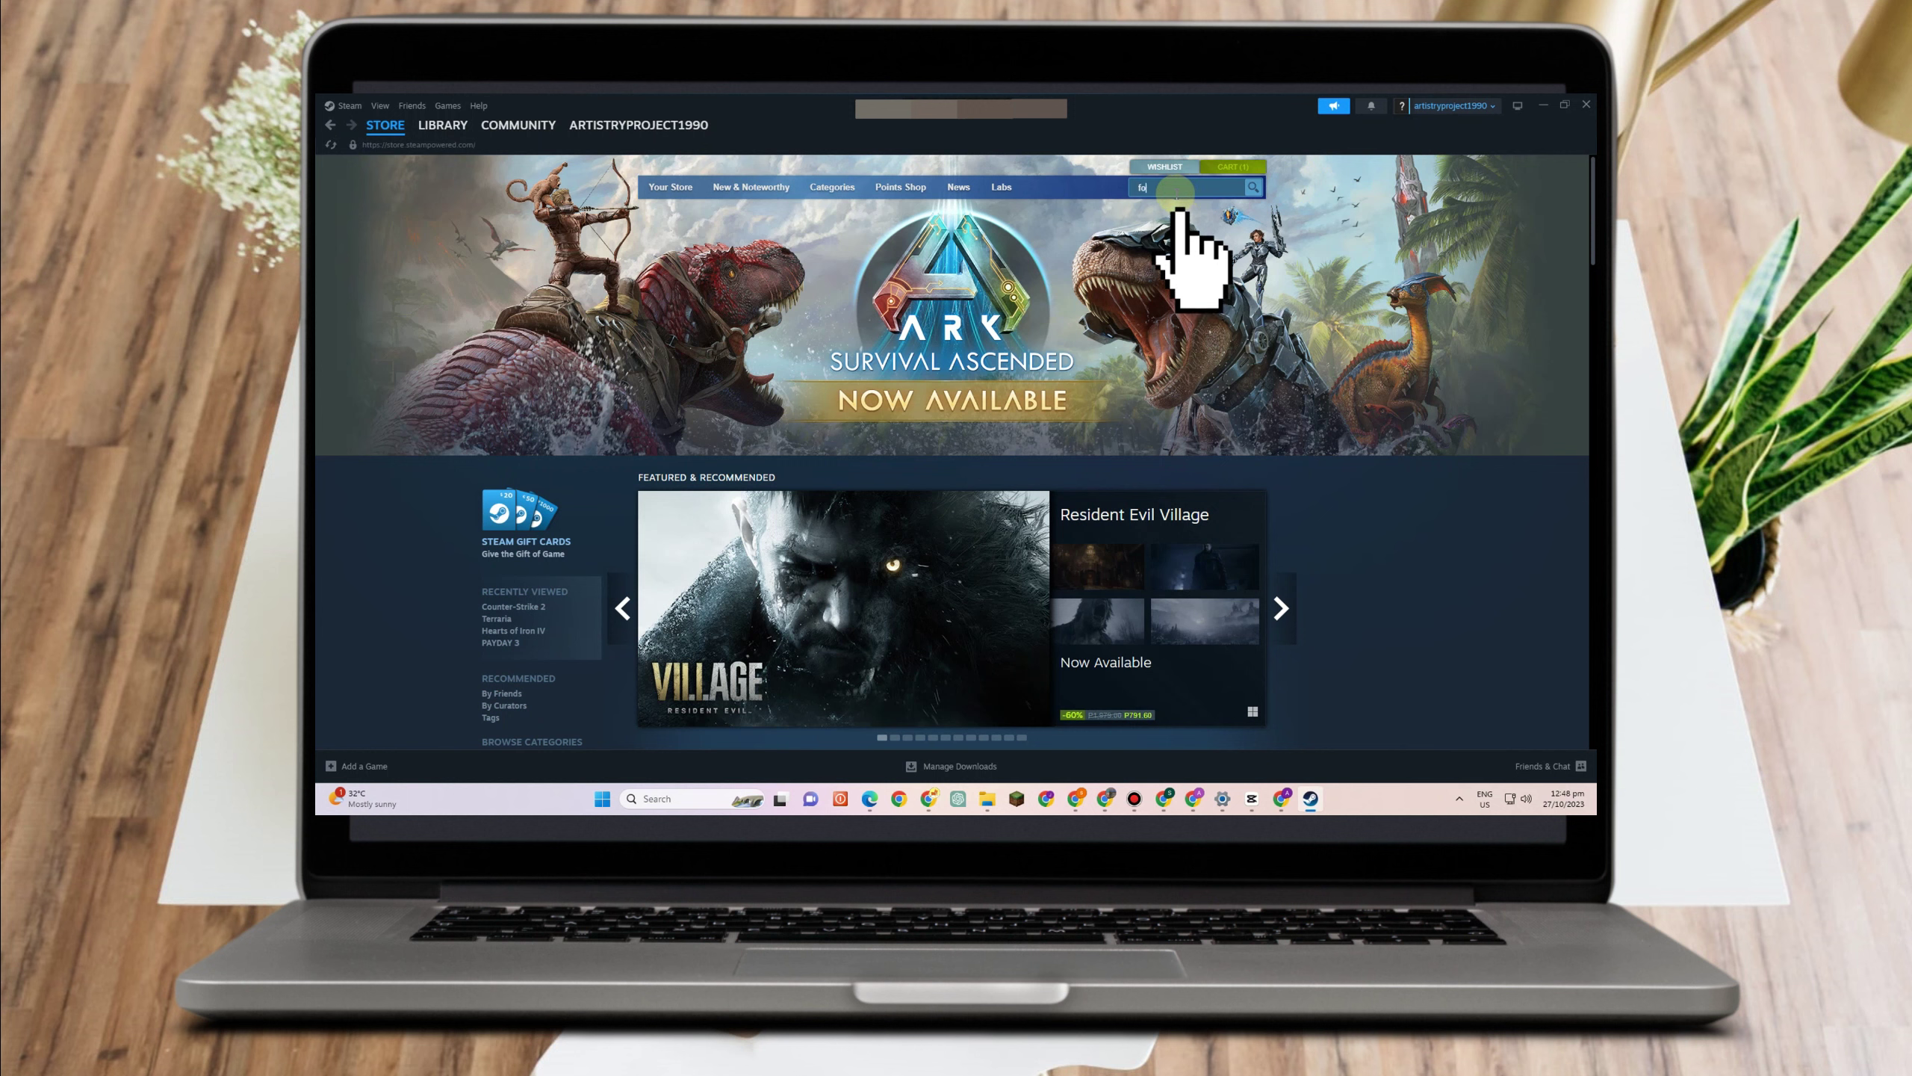
type("otball")
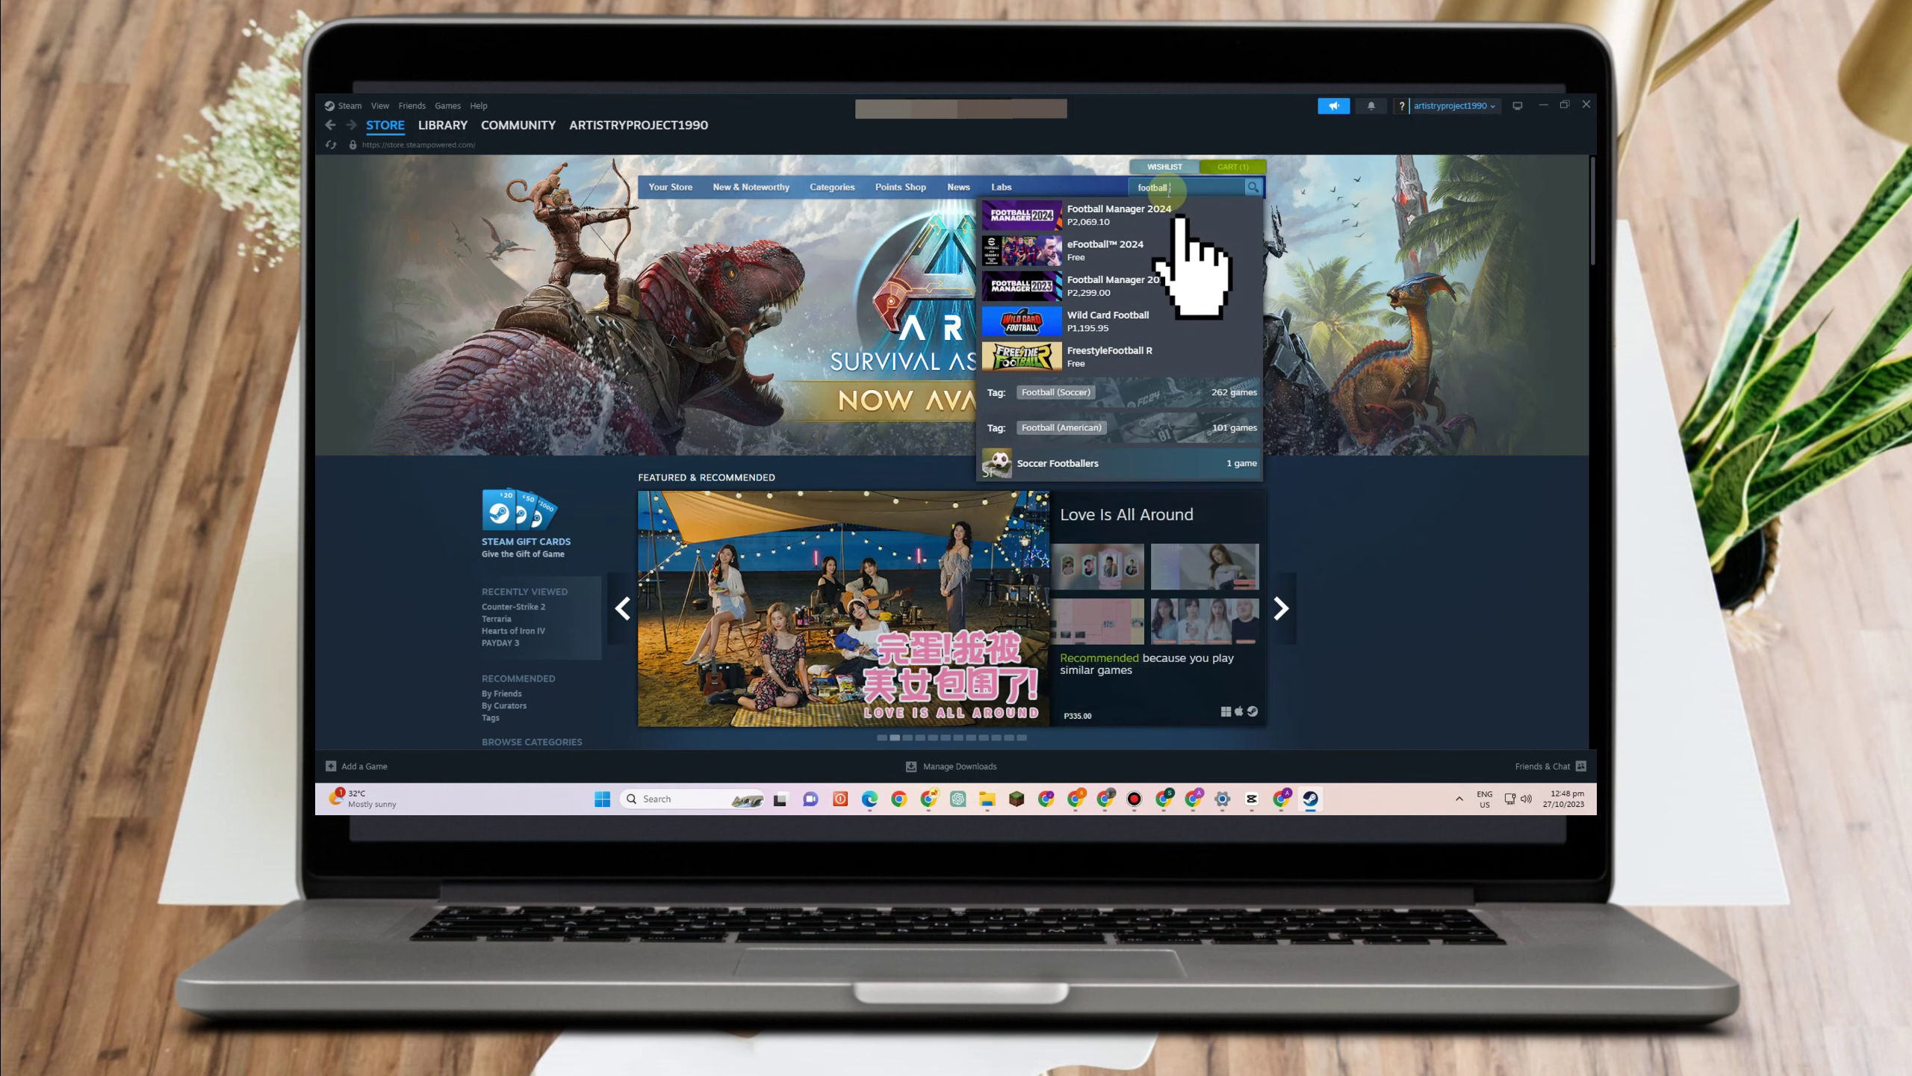
left_click(1063, 228)
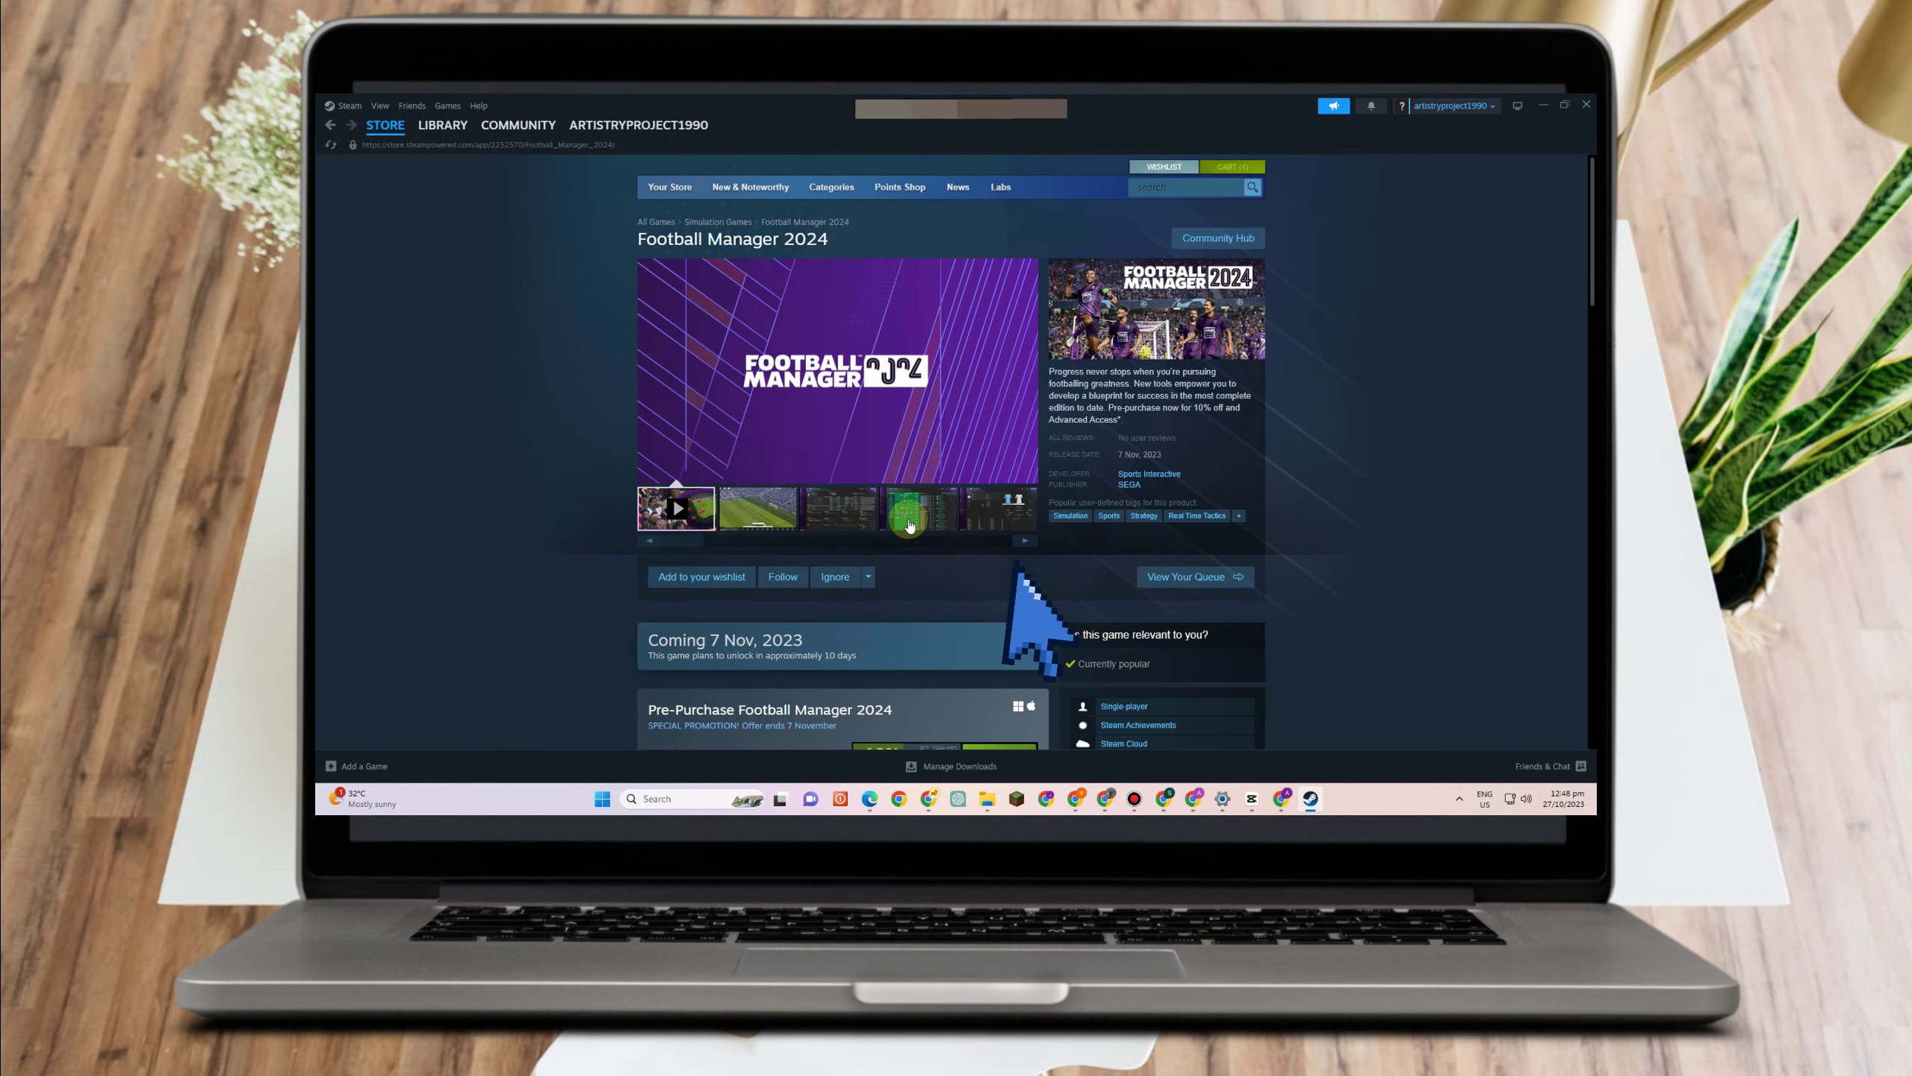
scroll(1144, 597, "down", 3)
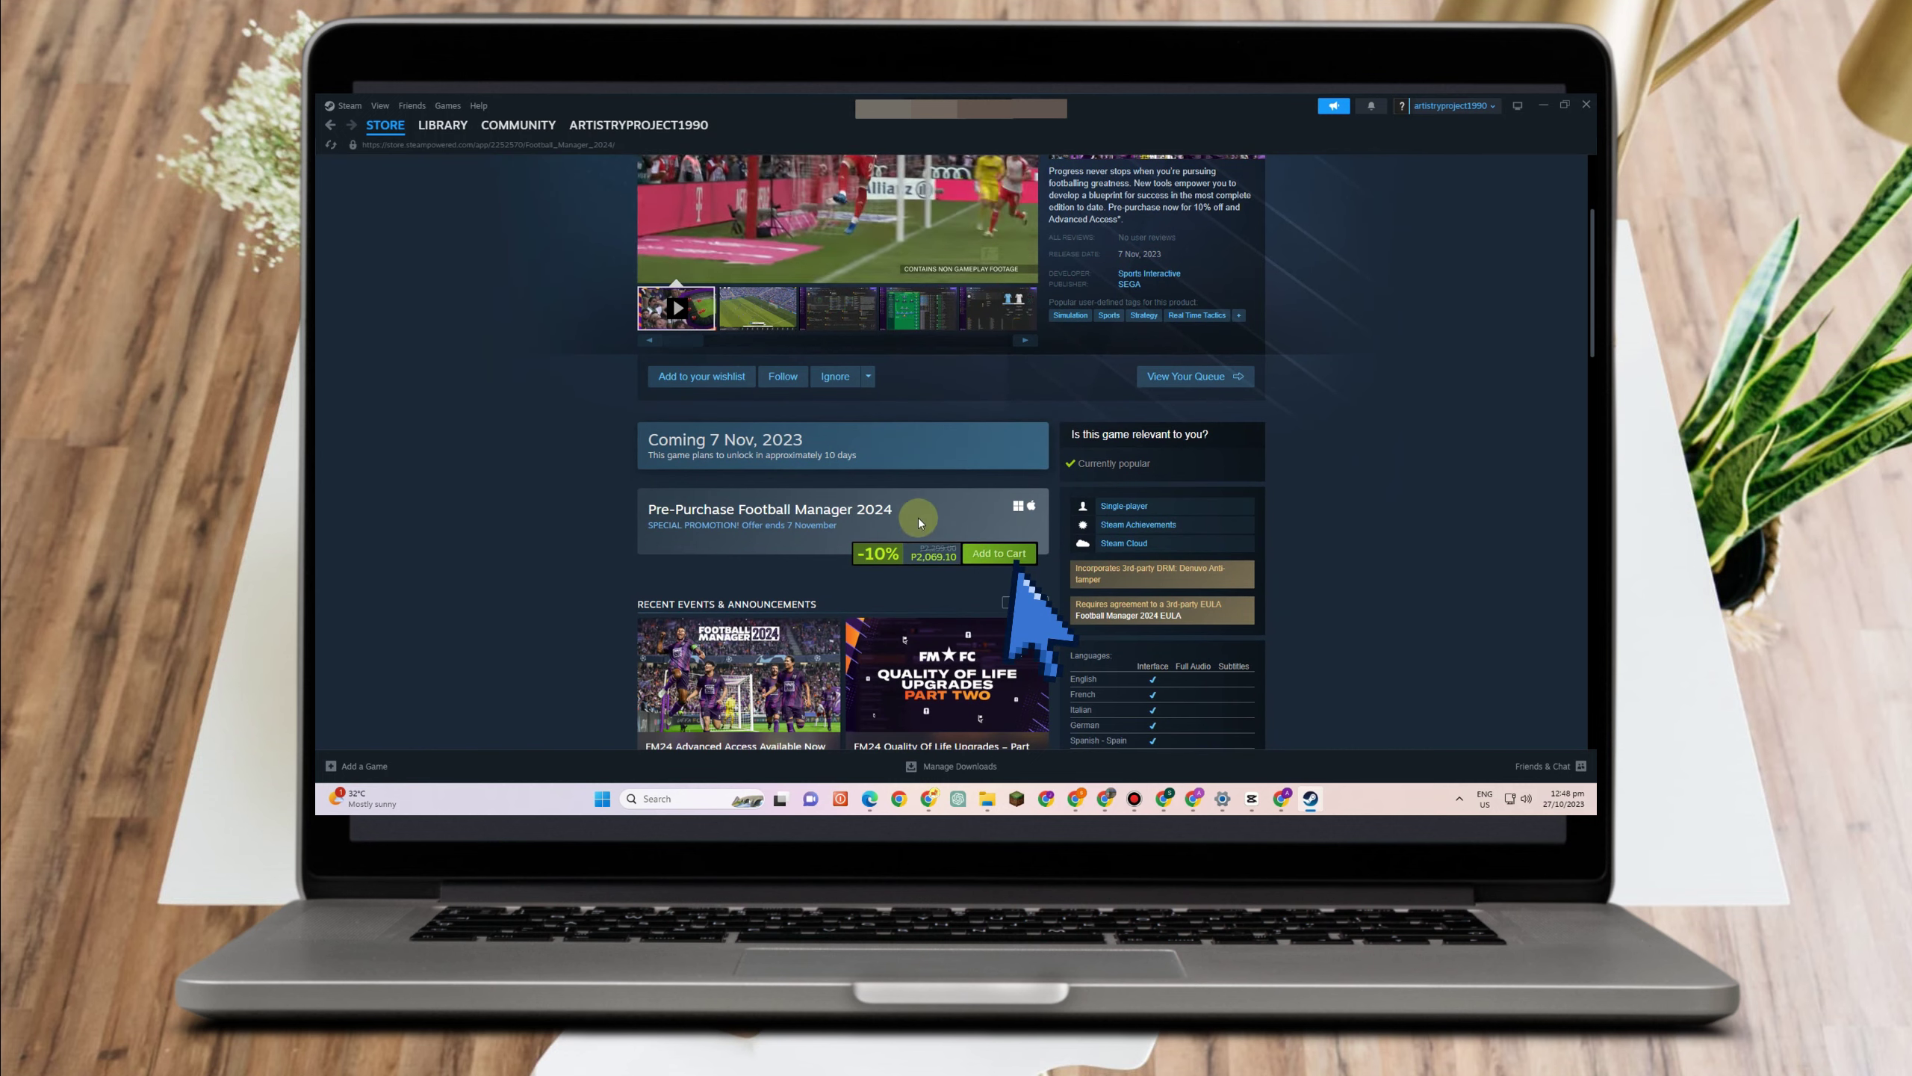
scroll(942, 448, "down", 2)
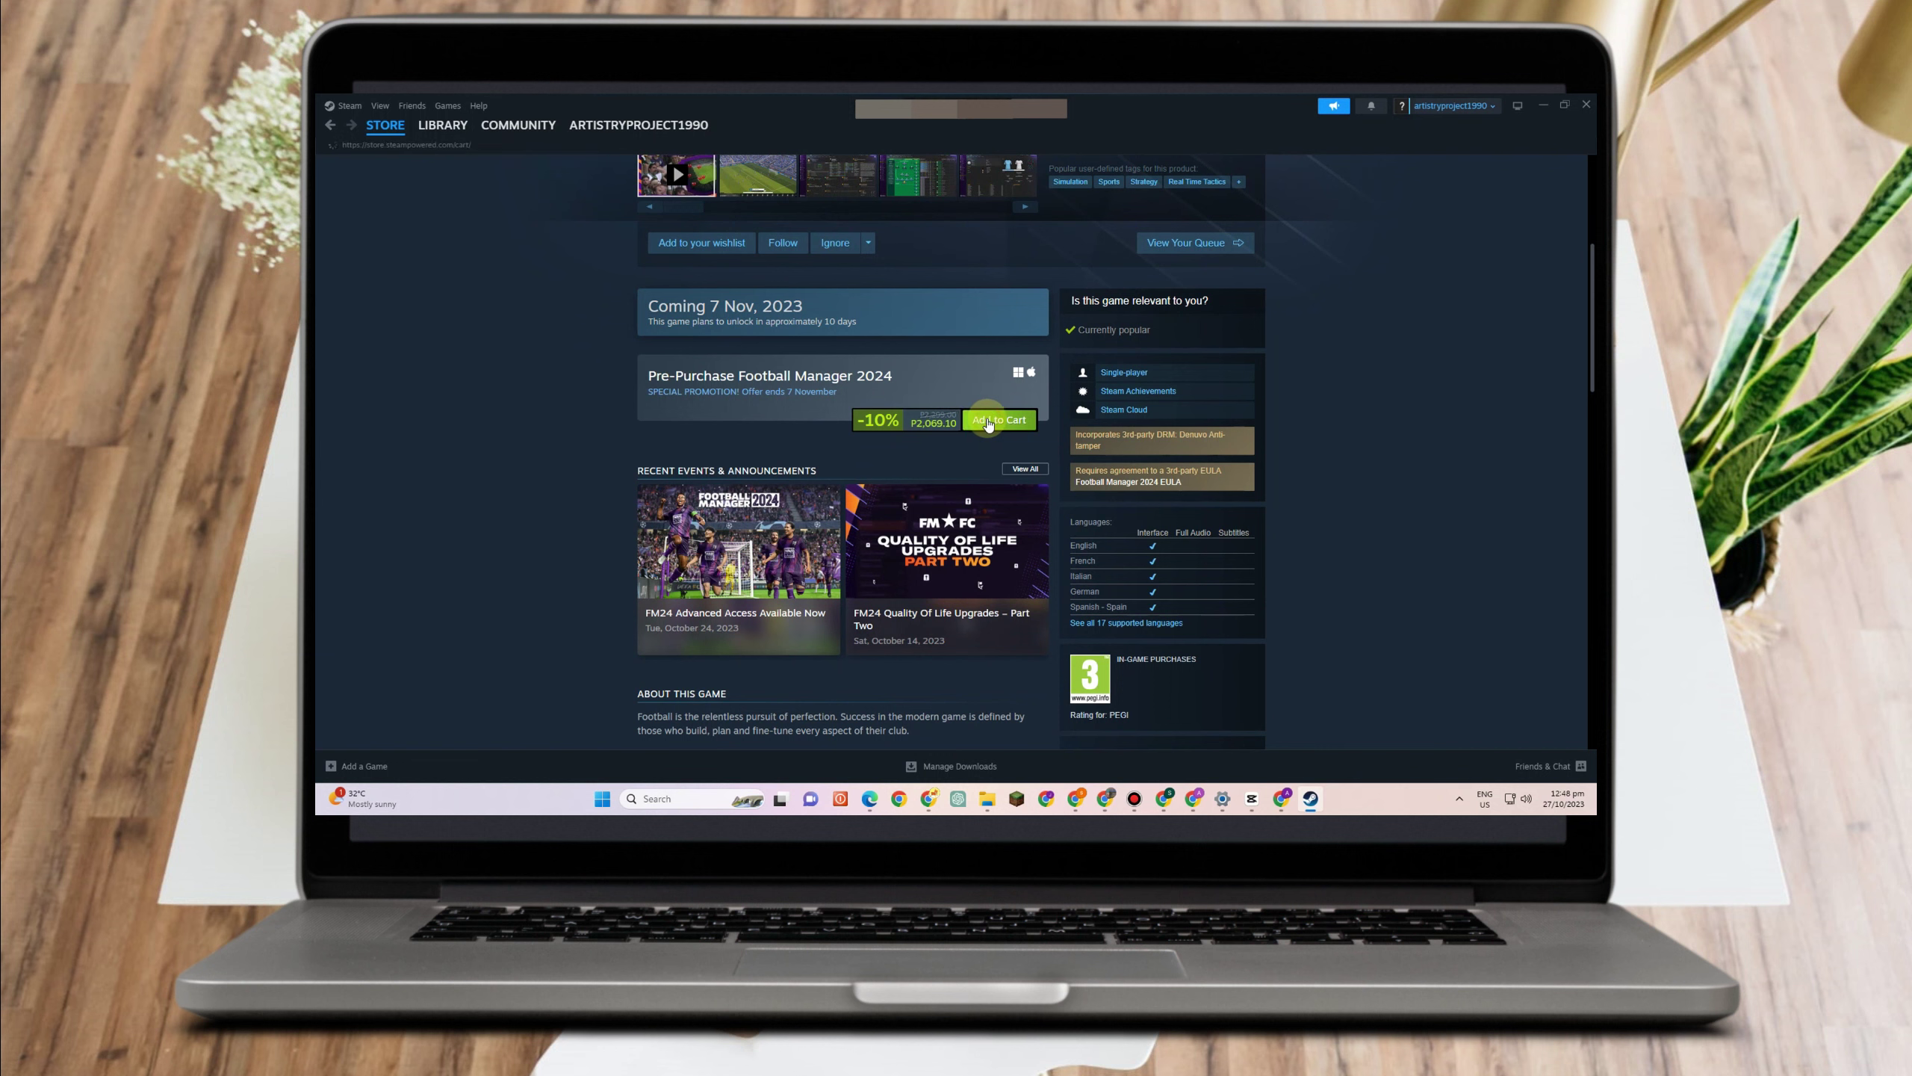
Add the Football Manager 2024 pre-purchase to the cart.
left_click(987, 423)
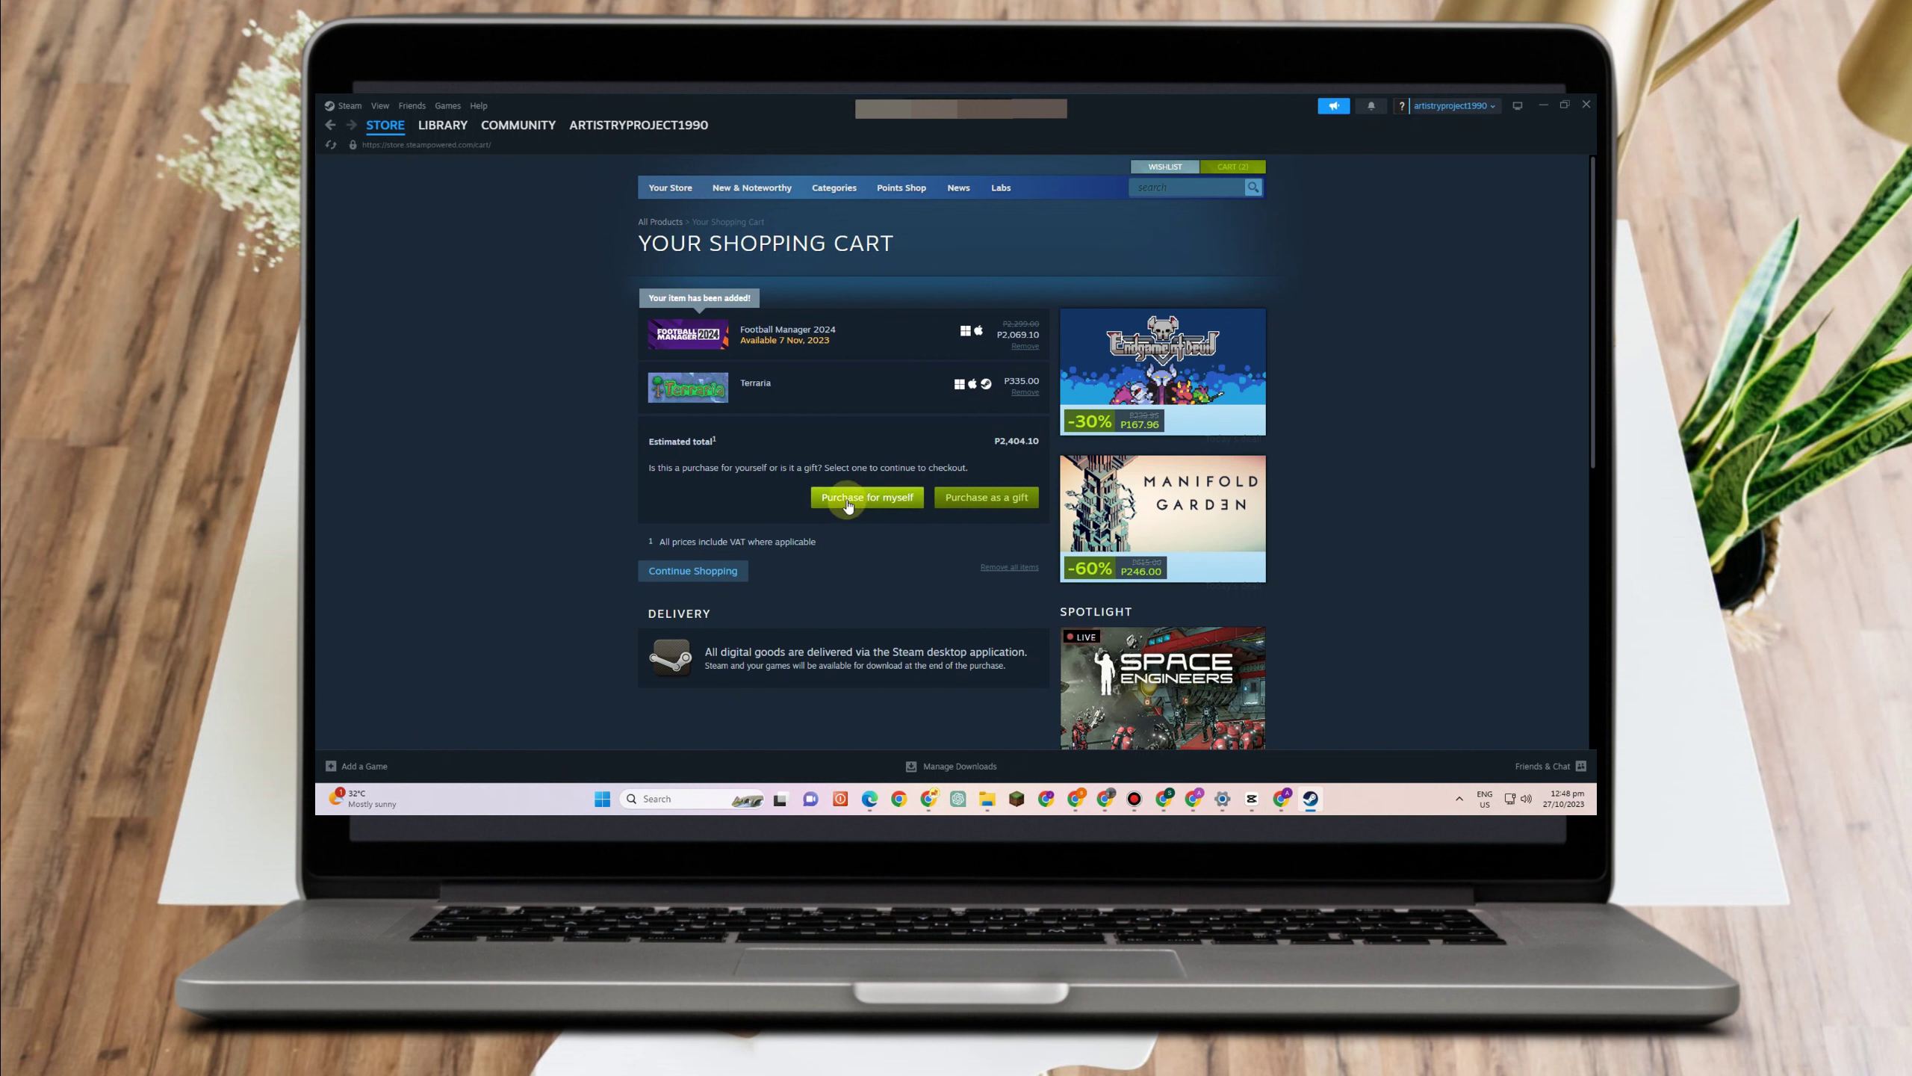
Check out the cart for myself, reaching the PayPal payment method step.
left_click(863, 498)
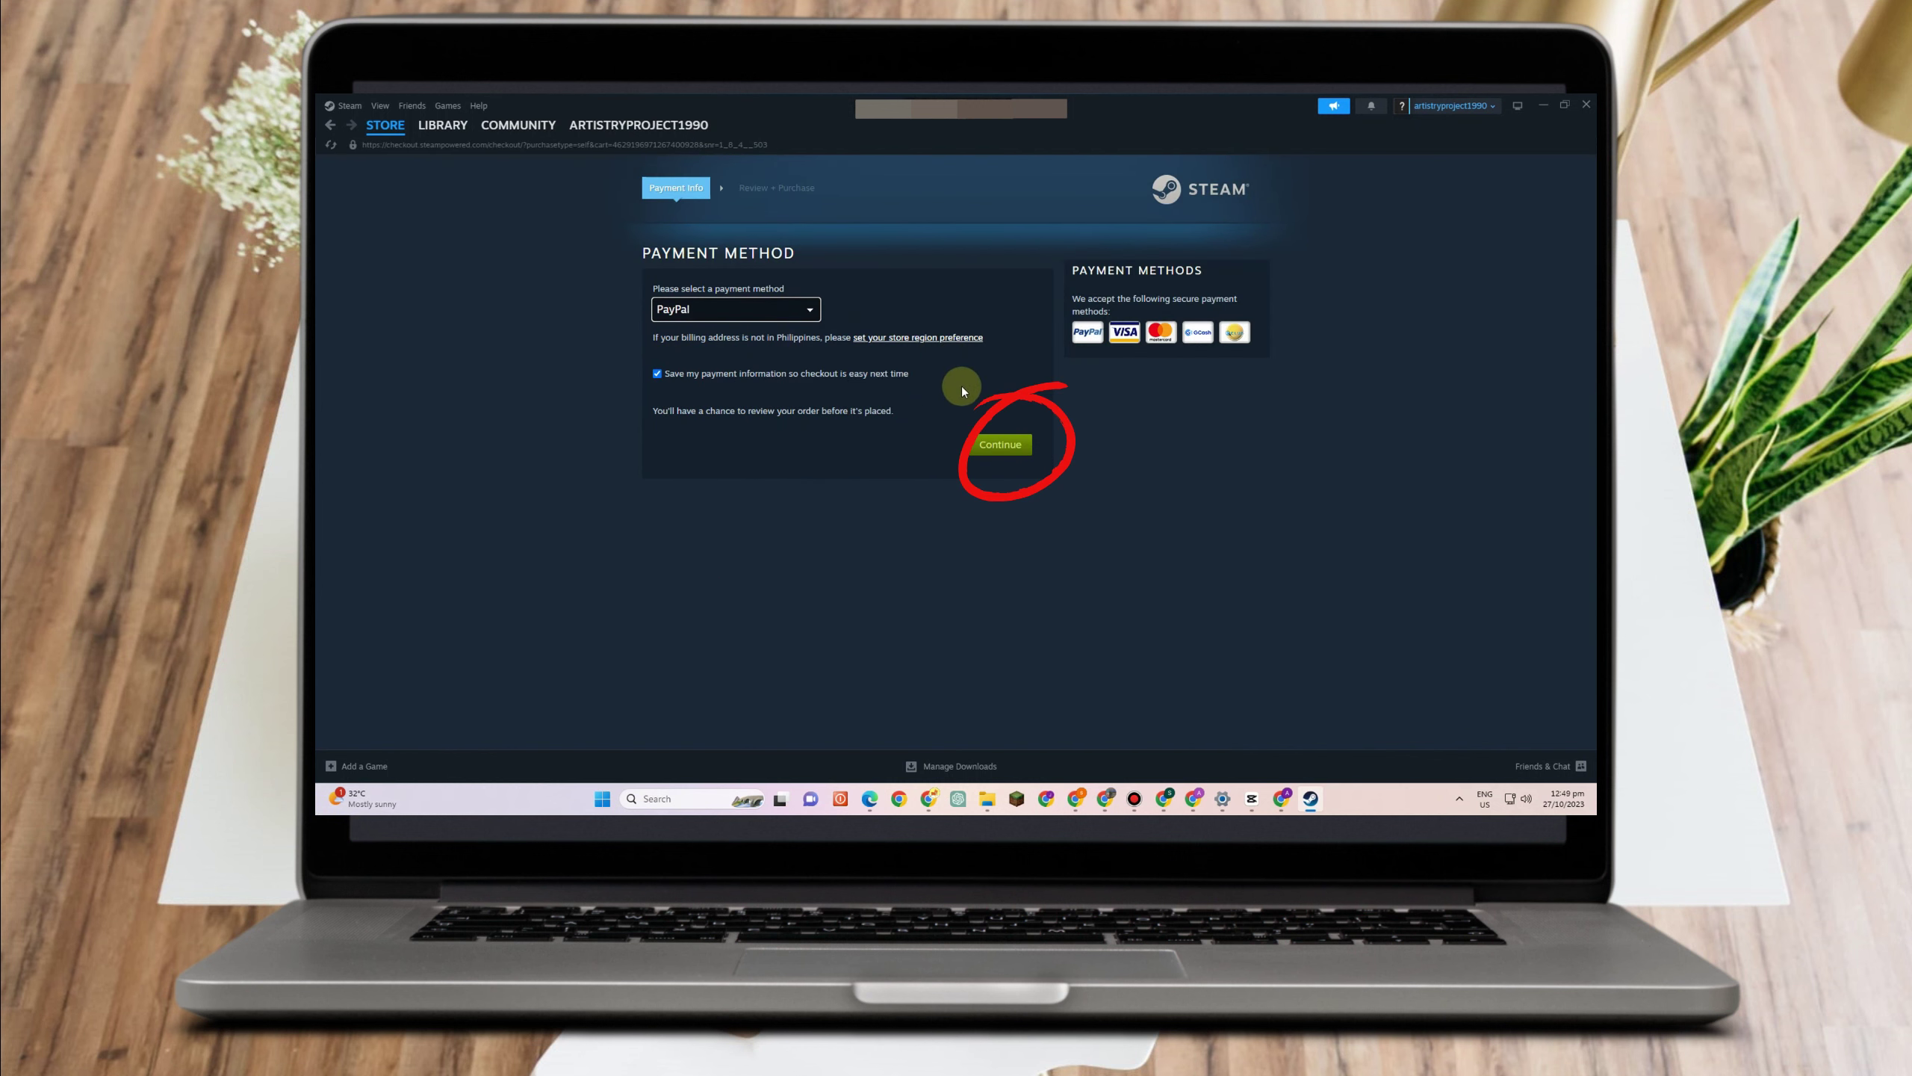
Return to the Steam Library home.
left_click(443, 127)
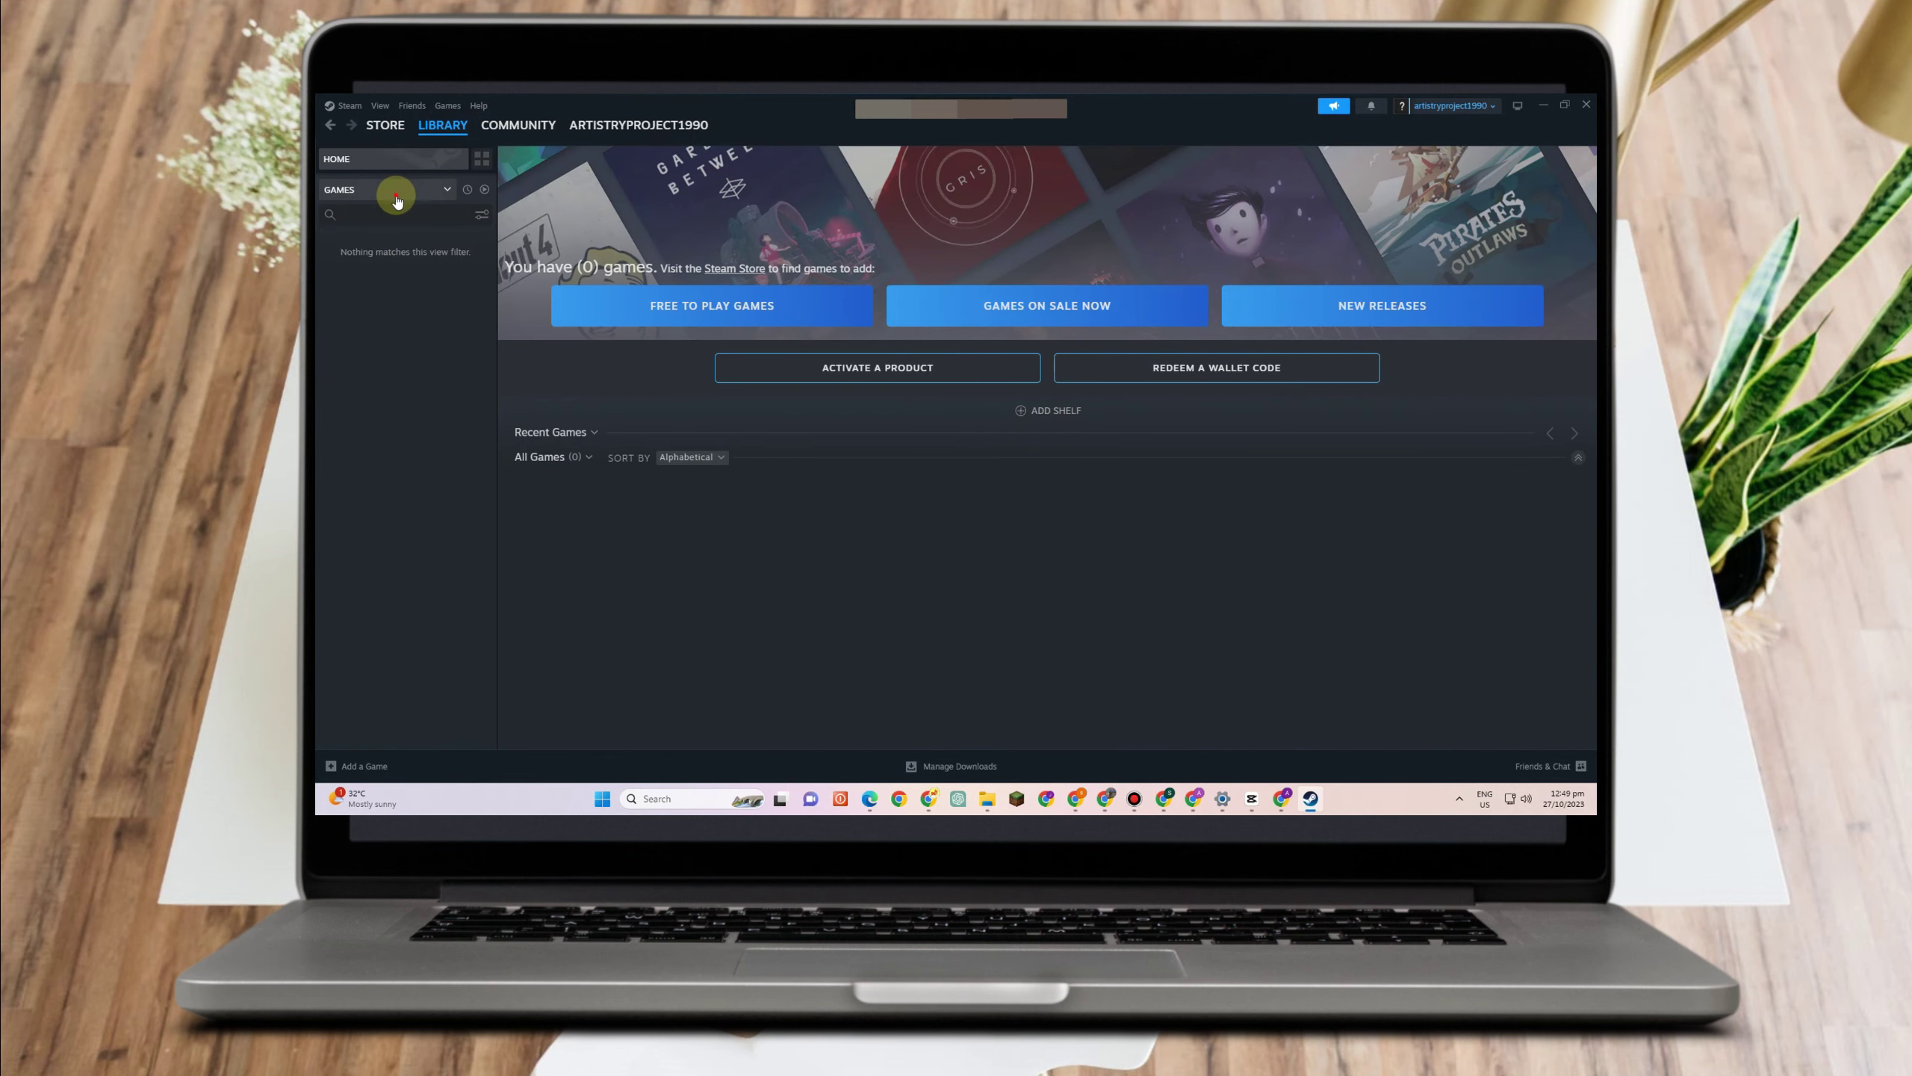
left_click(361, 192)
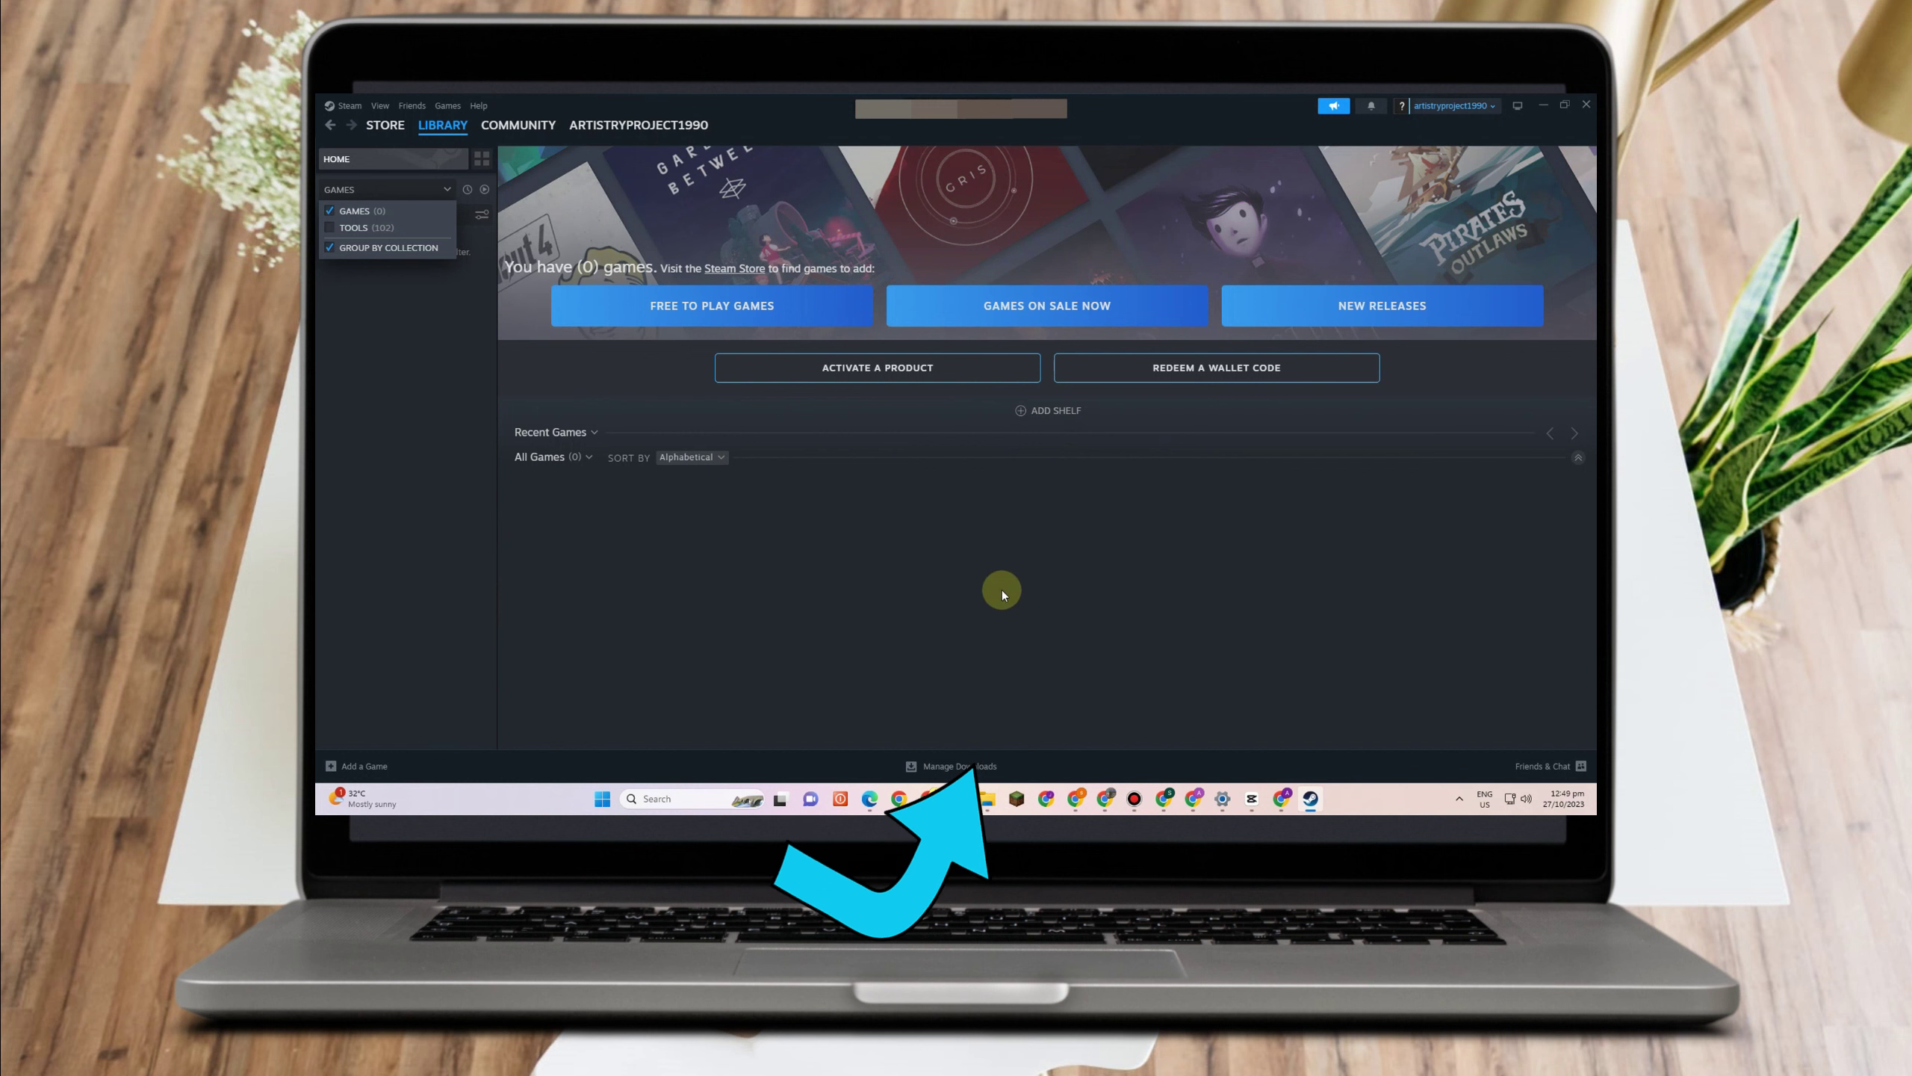
left_click(1001, 590)
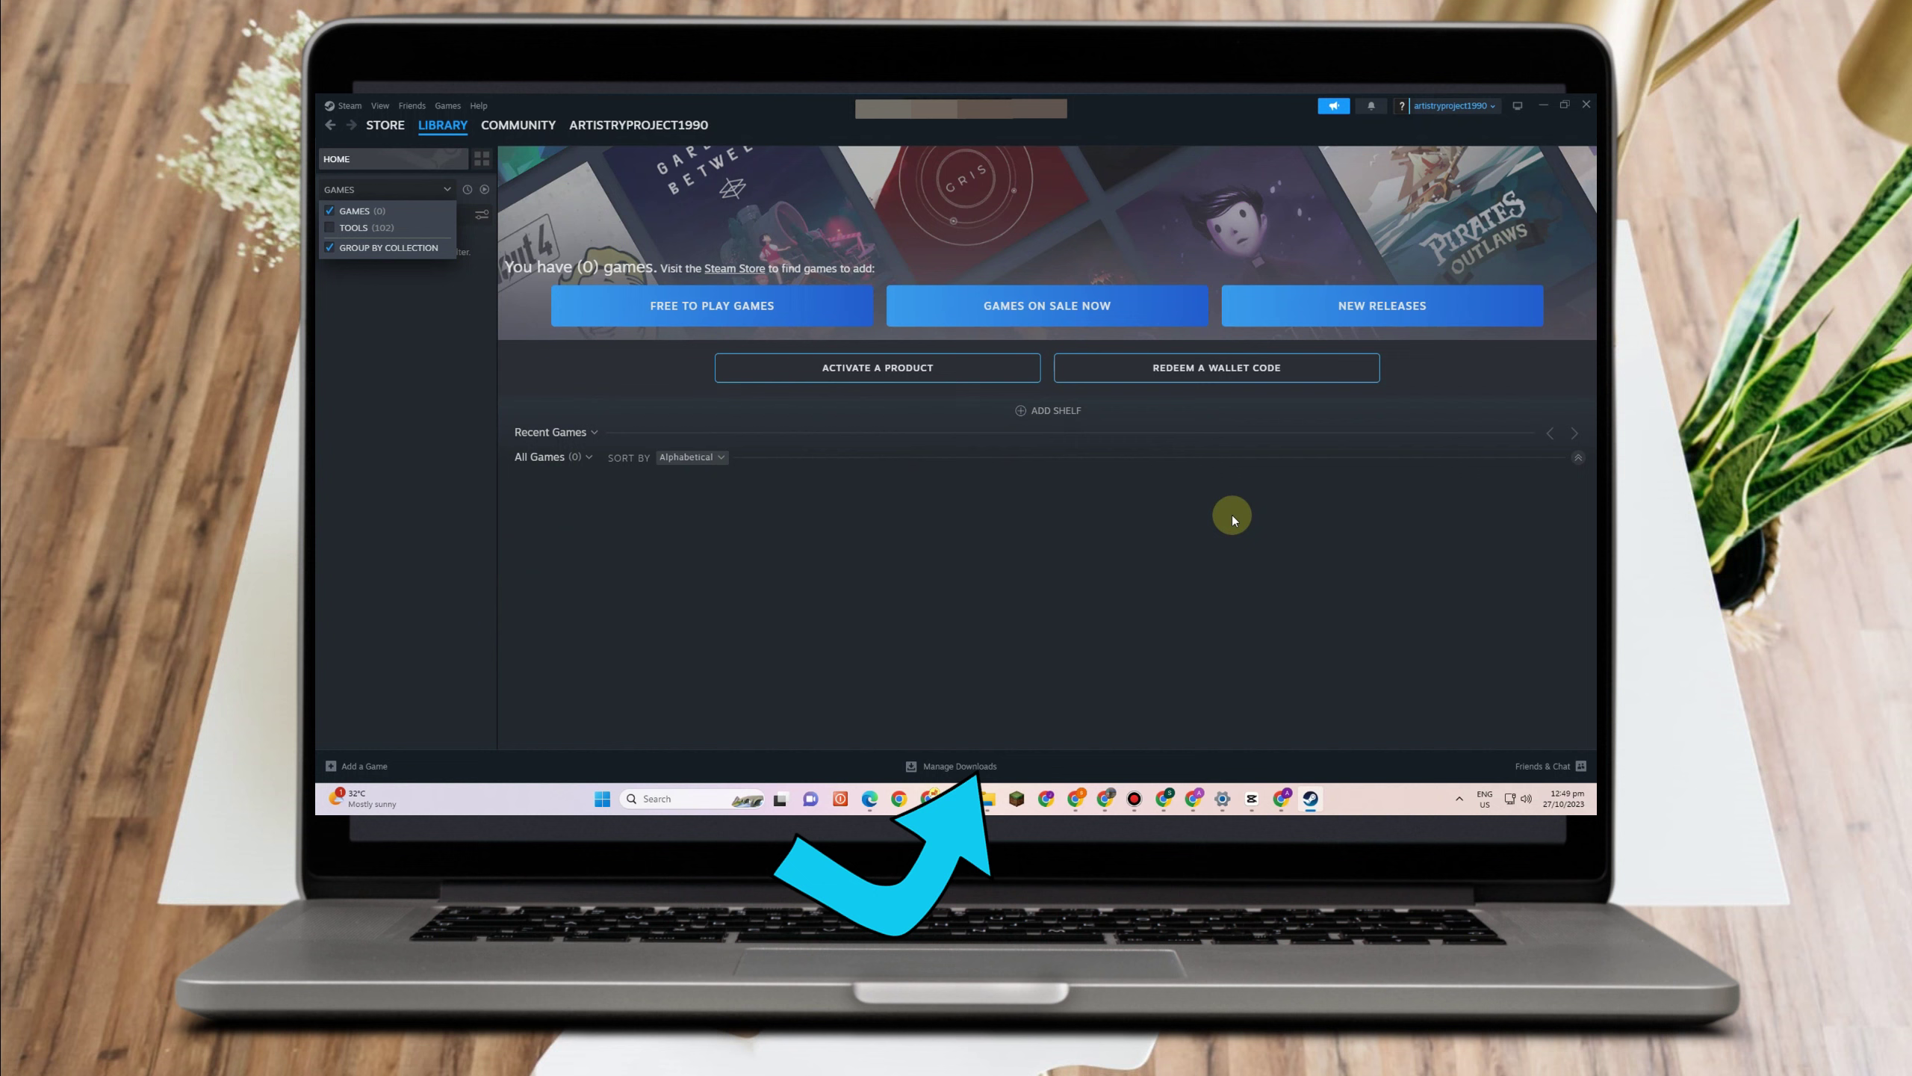
left_click(1122, 623)
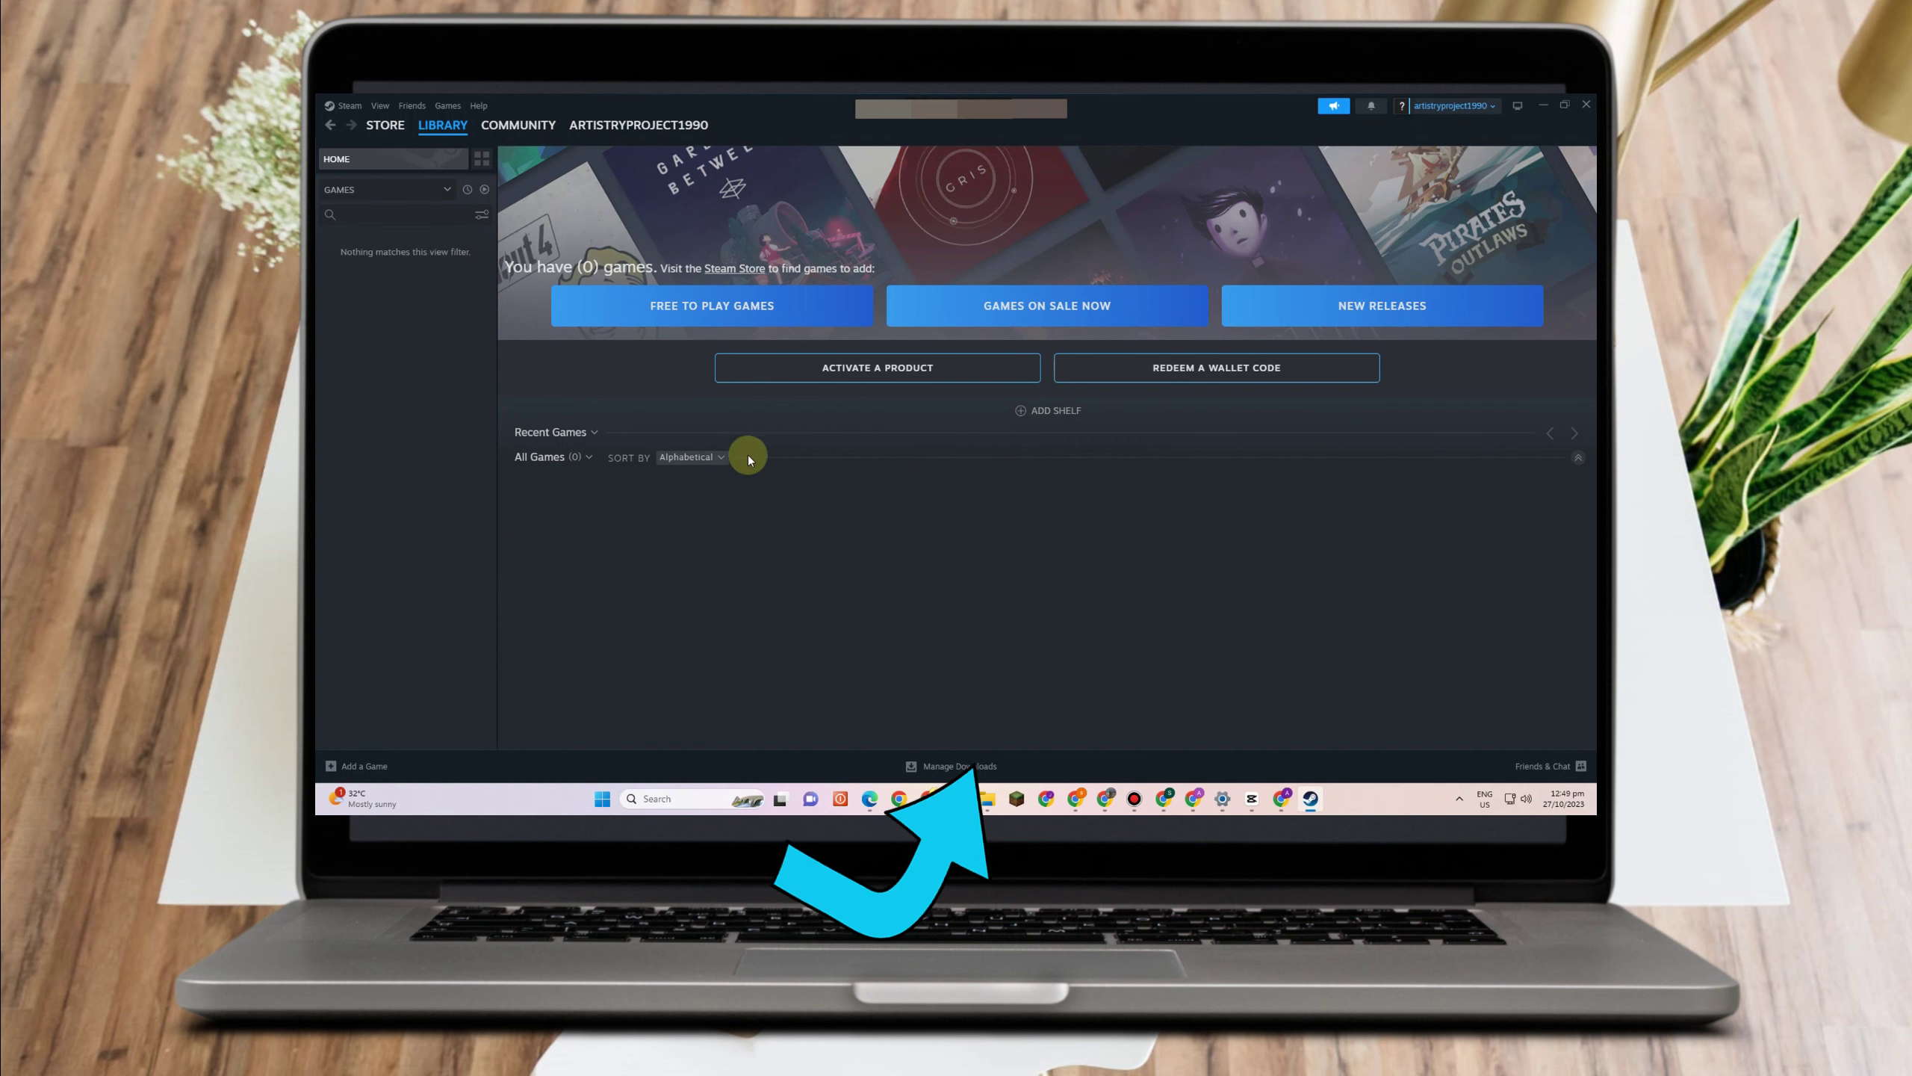